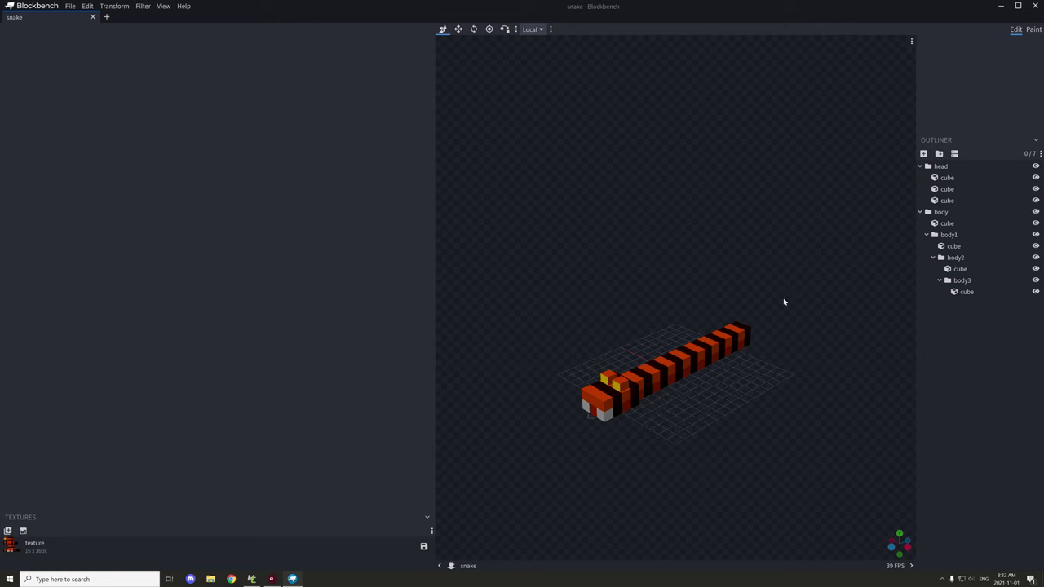
# Orbit around the snake and inspect the head, body1, body2 and body3 groups in the Outliner.
pyautogui.moveTo(783, 299); pyautogui.dragTo(897, 286)
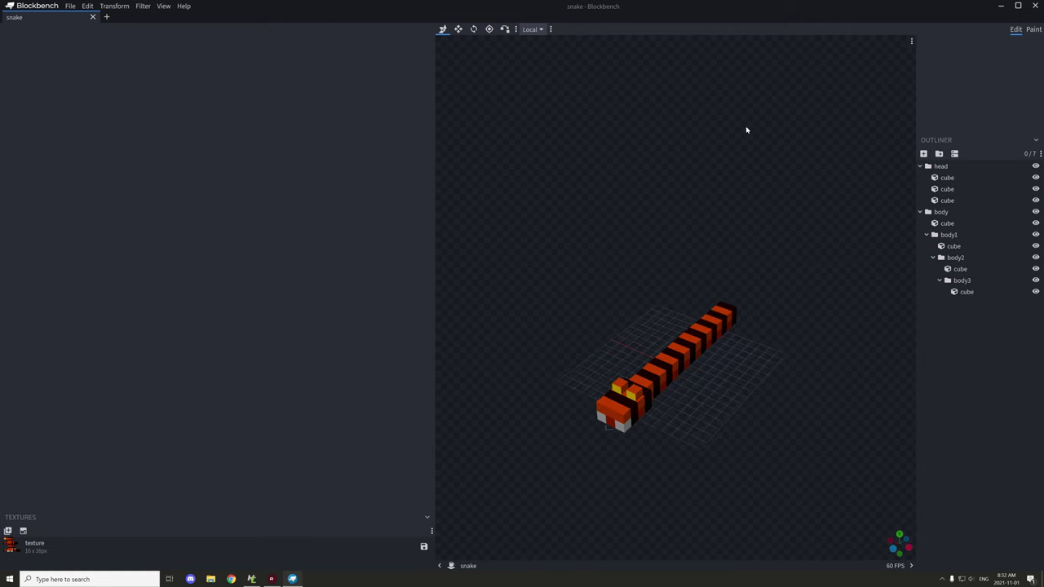
pyautogui.moveTo(746, 129); pyautogui.dragTo(758, 163)
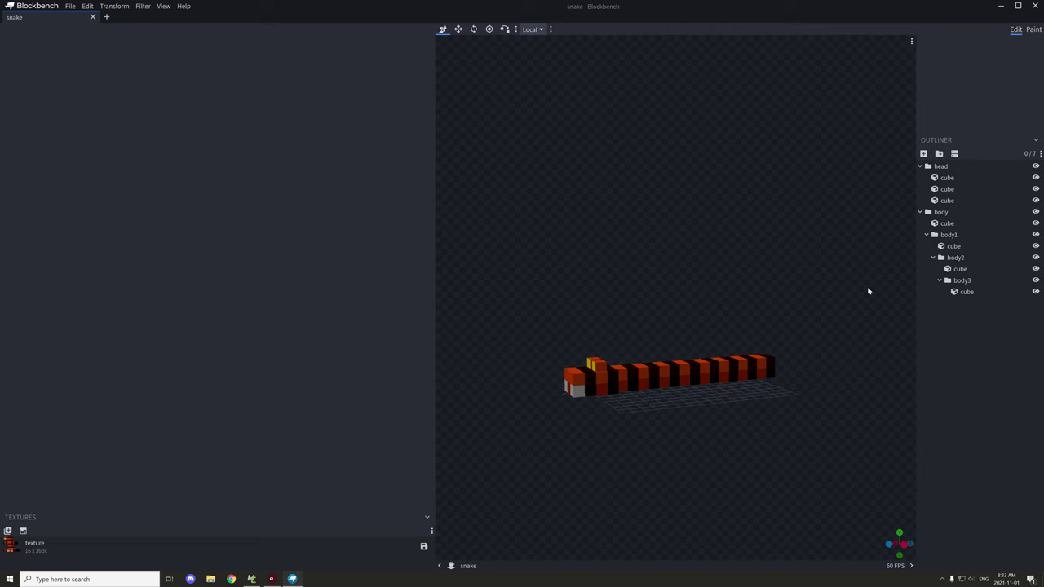
pyautogui.click(940, 169)
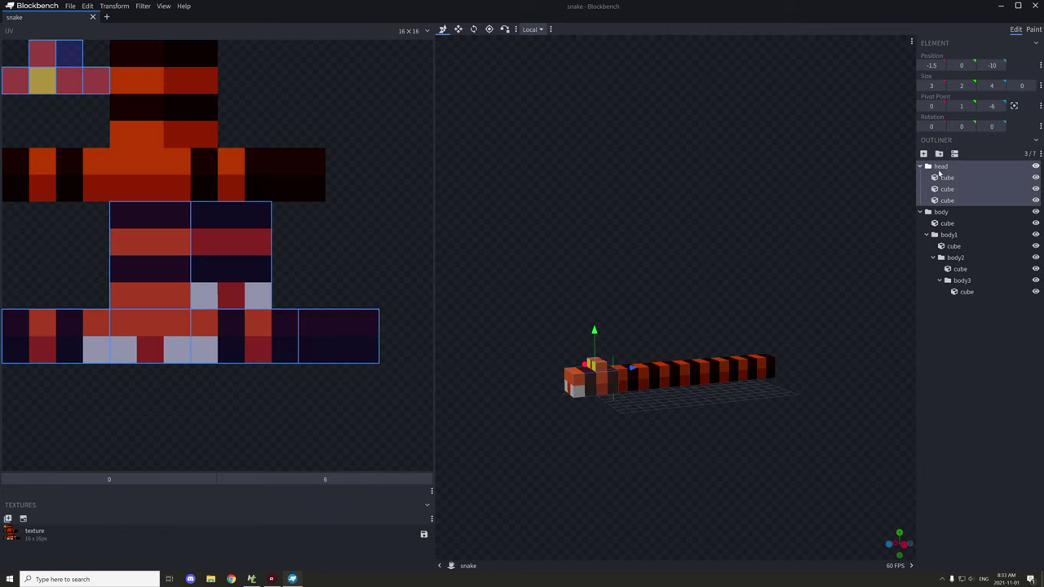
pyautogui.click(939, 234)
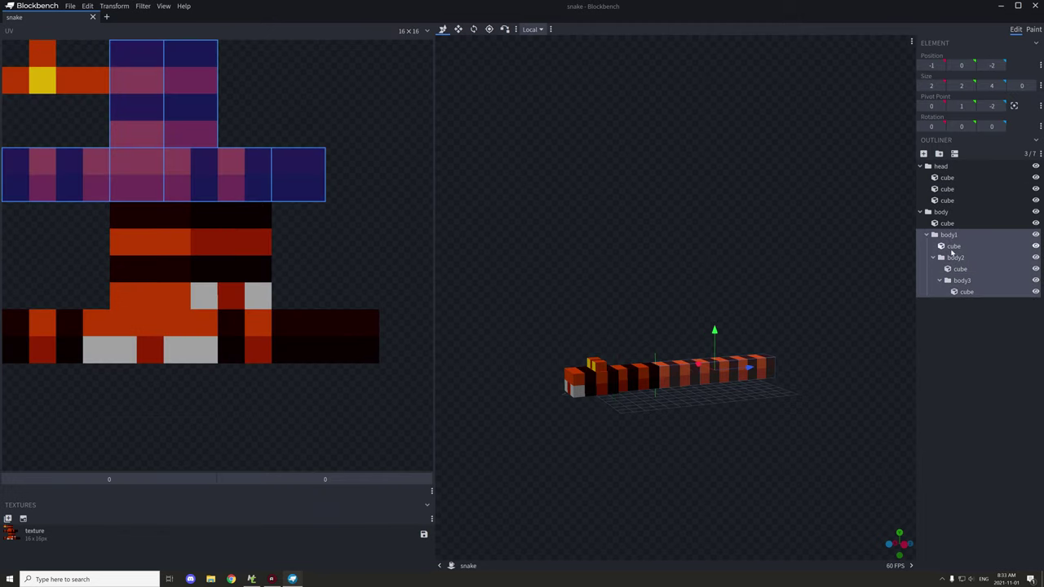
pyautogui.click(941, 257)
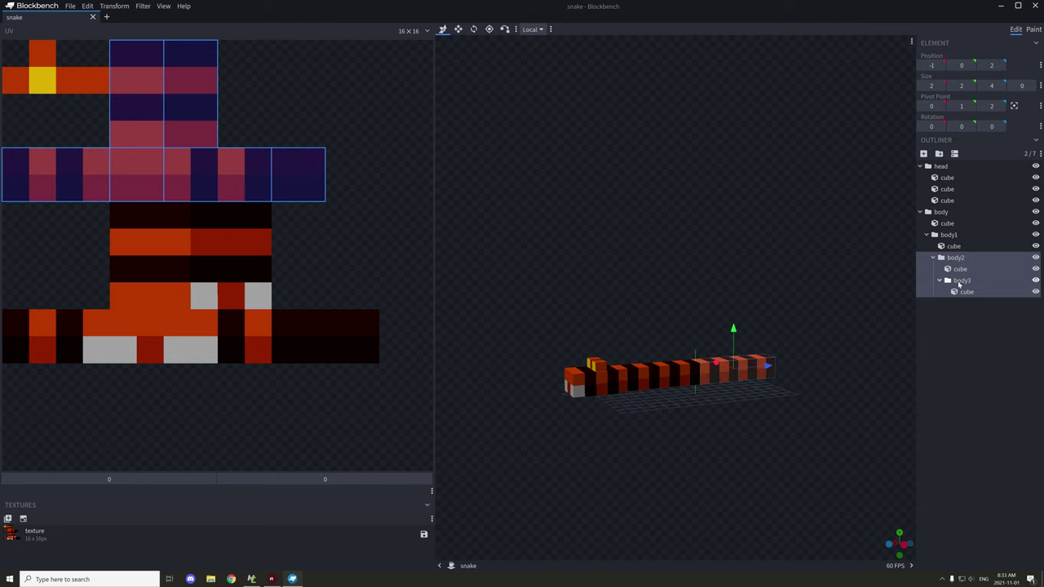
pyautogui.click(959, 282)
pyautogui.moveTo(839, 291); pyautogui.dragTo(803, 344)
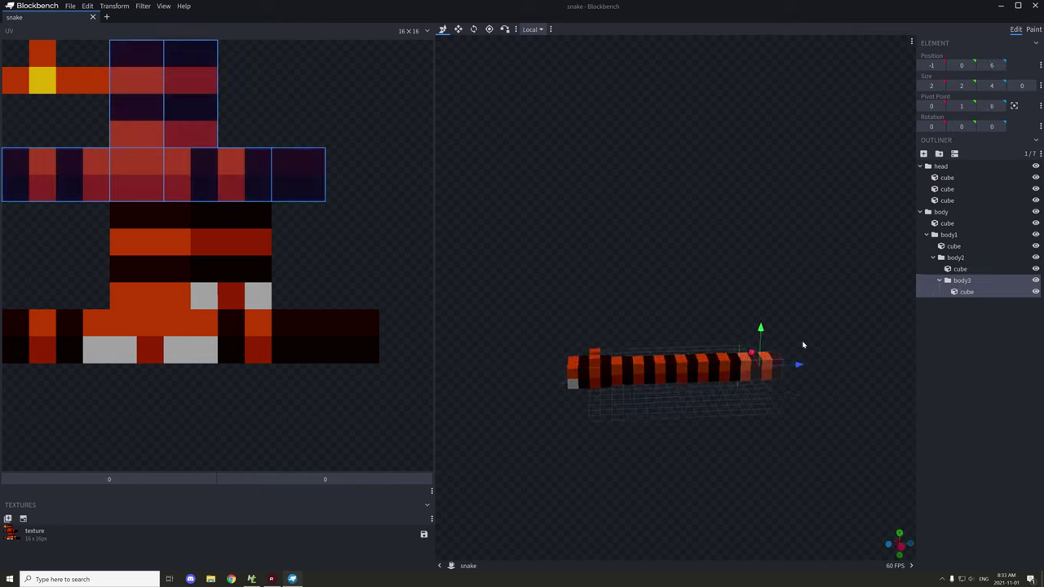
pyautogui.scroll(8, 803, 344)
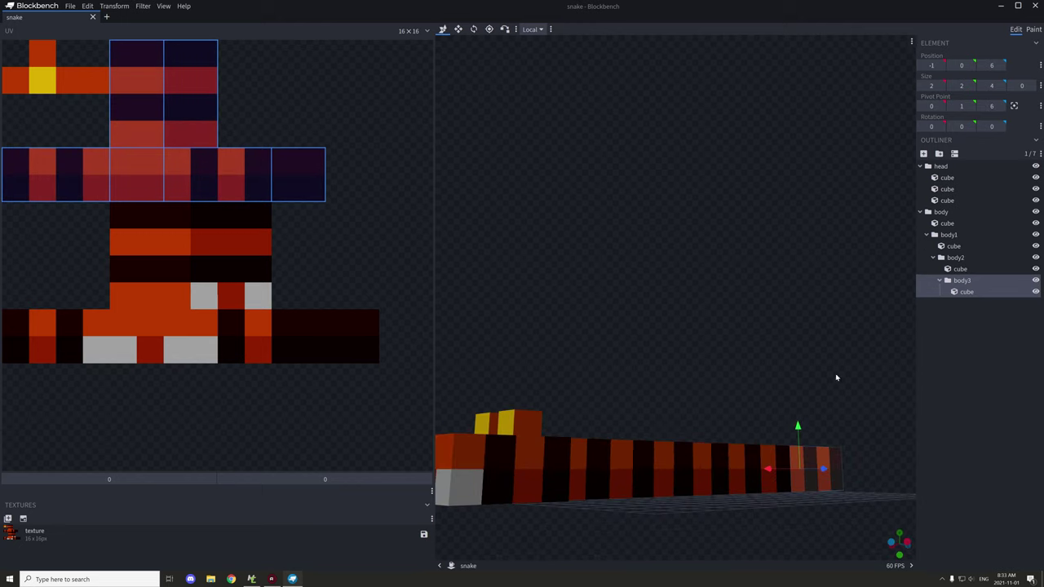
pyautogui.moveTo(836, 378); pyautogui.dragTo(908, 313)
# Test-move the last body cube away from the snake and back, then reselect the head and body groups.
pyautogui.click(960, 282)
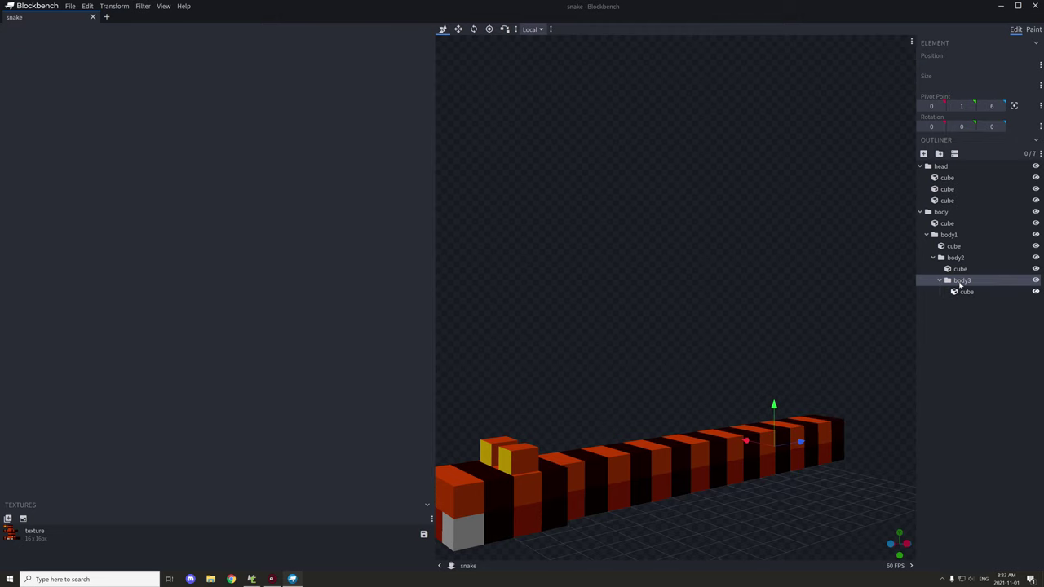
pyautogui.click(963, 292)
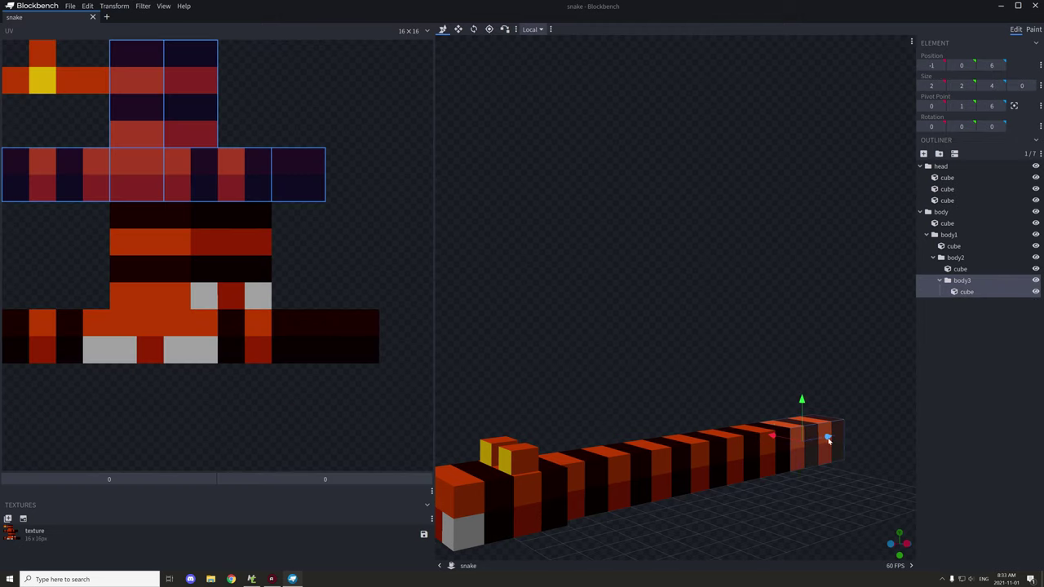
pyautogui.moveTo(828, 440); pyautogui.dragTo(856, 418)
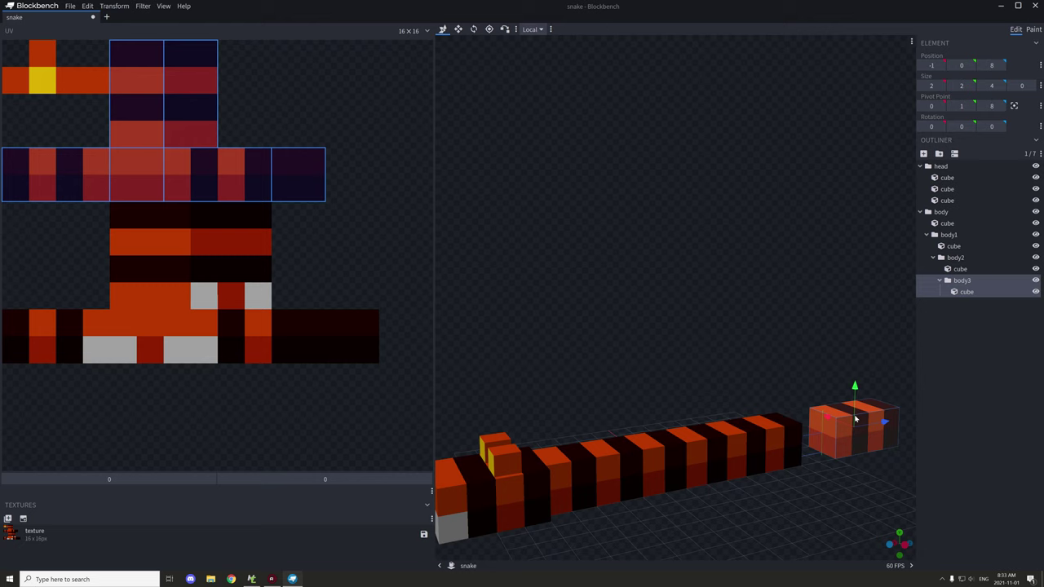
pyautogui.scroll(8, 741, 366)
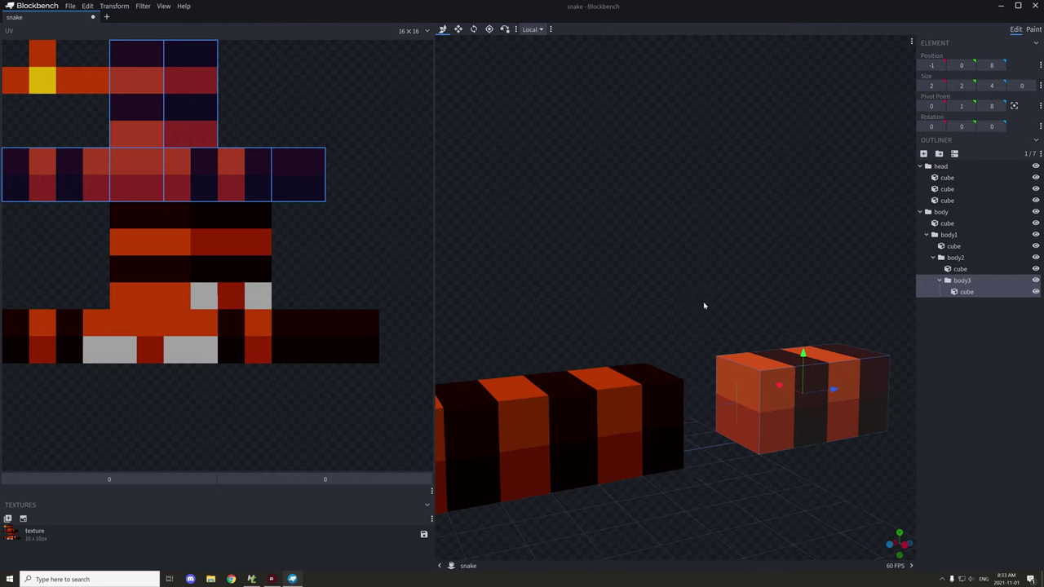
pyautogui.moveTo(704, 306); pyautogui.dragTo(687, 433)
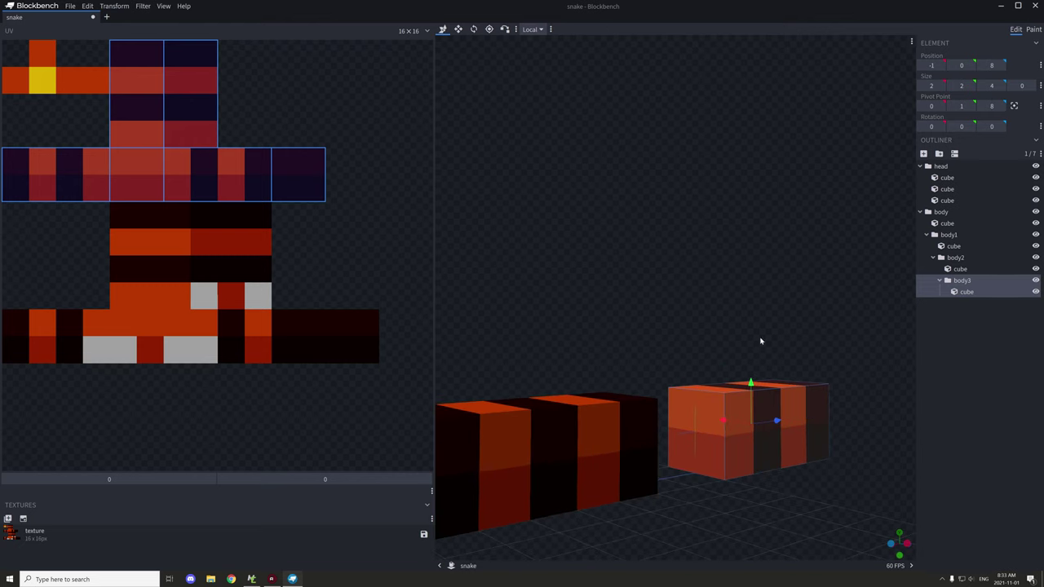
pyautogui.moveTo(760, 341); pyautogui.dragTo(821, 345)
pyautogui.moveTo(867, 305); pyautogui.dragTo(799, 317)
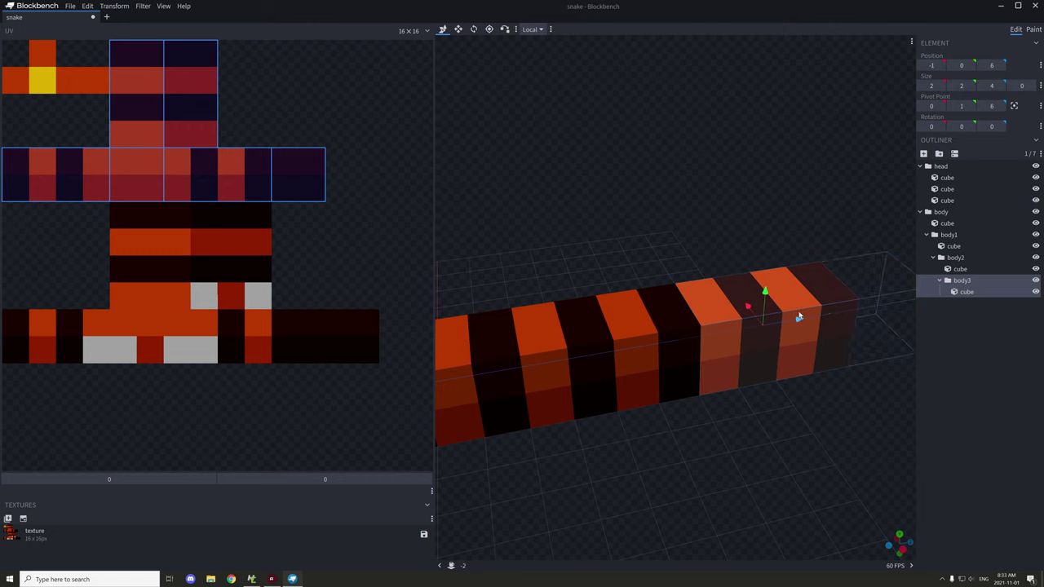
pyautogui.scroll(-5, 715, 226)
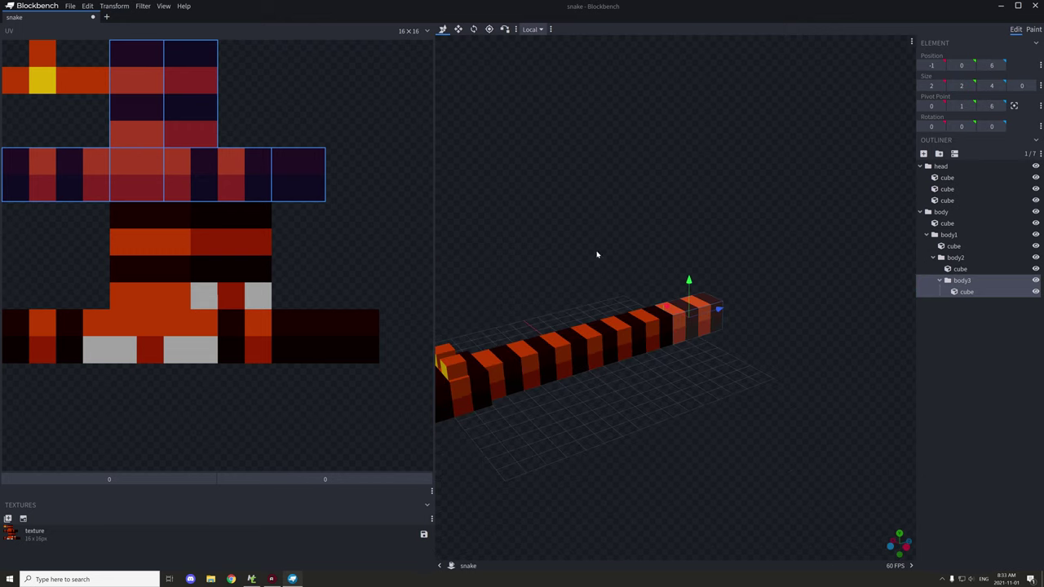
pyautogui.moveTo(597, 255); pyautogui.dragTo(685, 200)
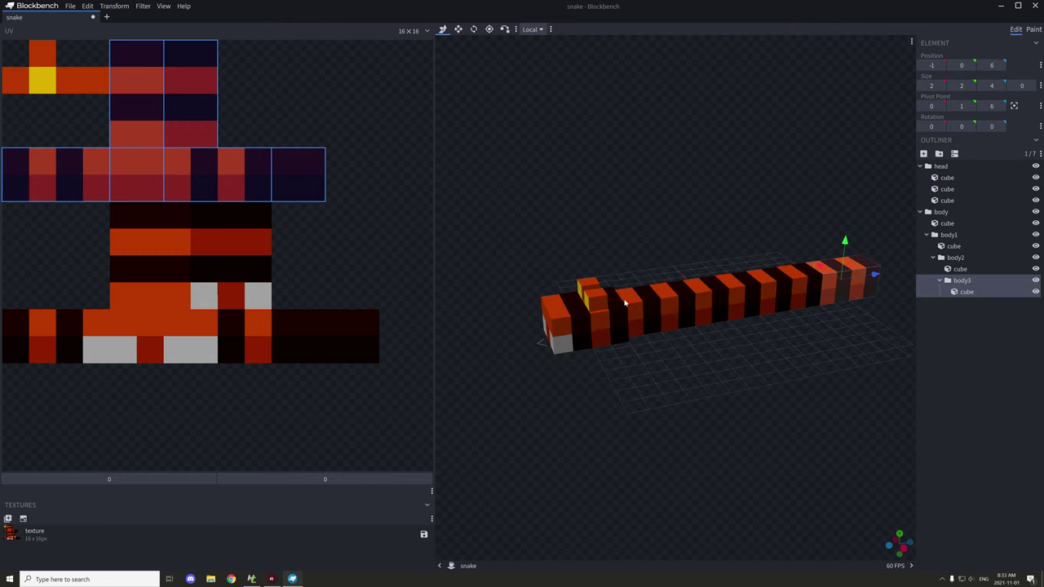
pyautogui.click(940, 166)
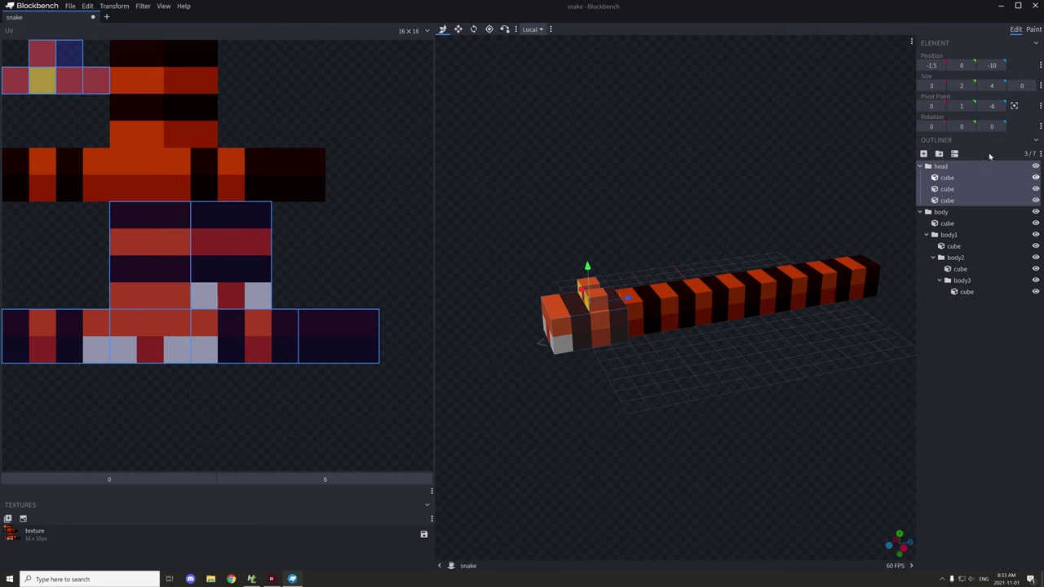
pyautogui.click(936, 212)
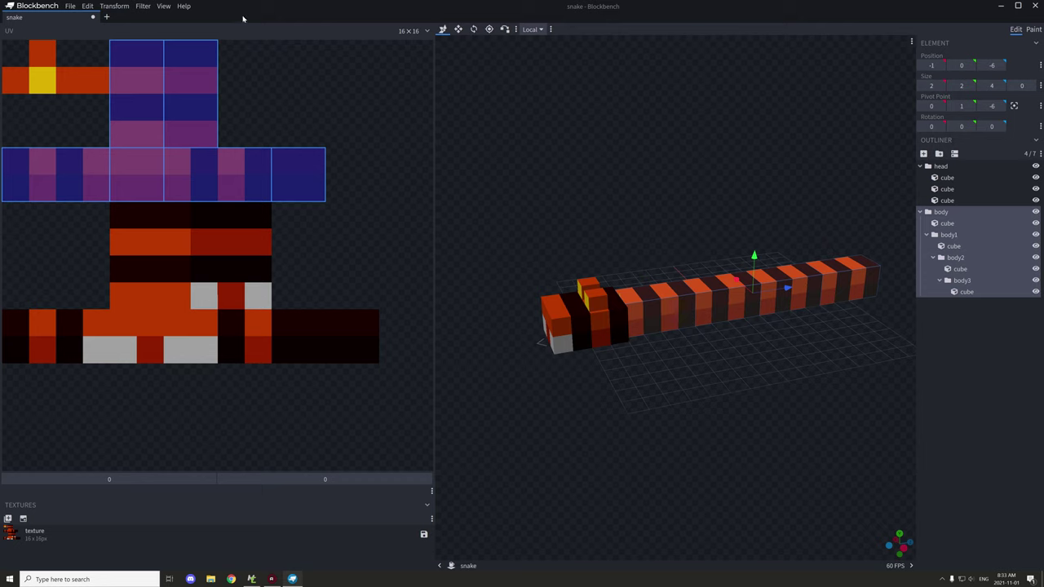
# Open the Project settings and review the file name 'snake' and its model identifier.
pyautogui.click(70, 6)
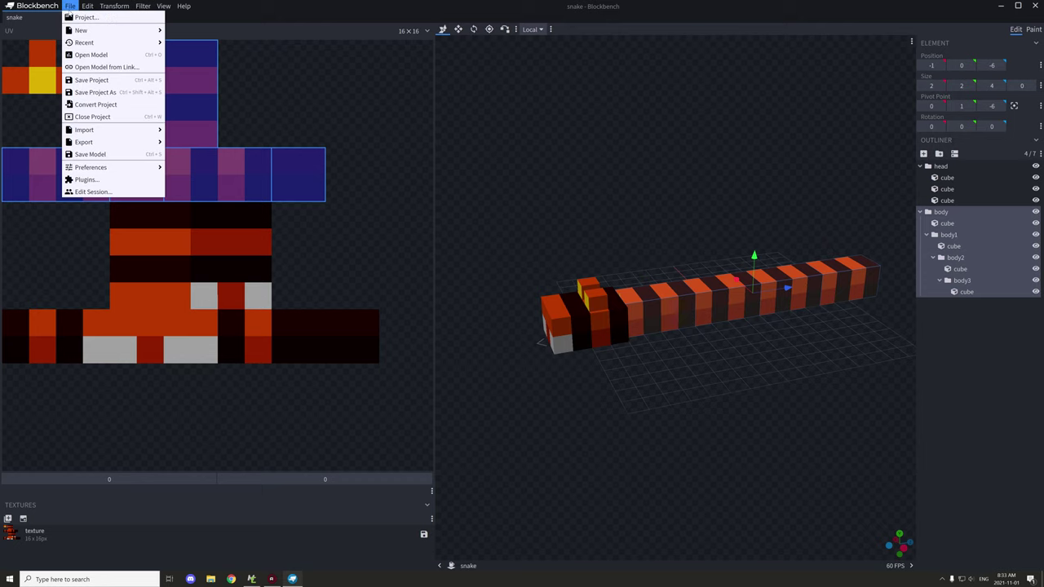
pyautogui.click(77, 17)
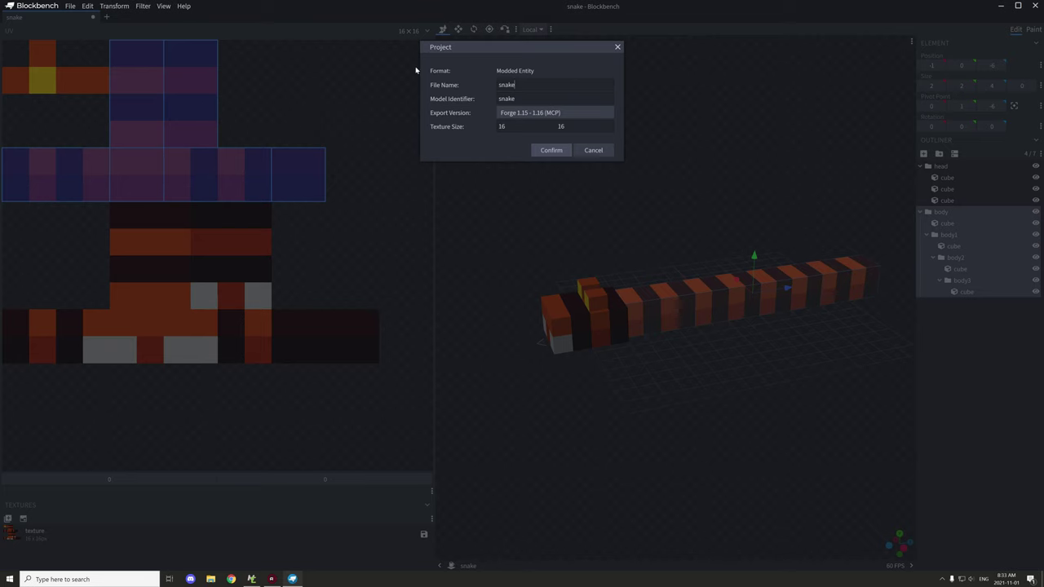
pyautogui.doubleClick(506, 85)
pyautogui.press('Tab')
pyautogui.hotkey('shift', 'Tab')
pyautogui.click(514, 84)
pyautogui.moveTo(515, 85); pyautogui.dragTo(490, 85)
pyautogui.doubleClick(487, 99)
# Set the export version to Forge 1.15 - 1.16 (MCP) and confirm the project settings.
pyautogui.click(527, 114)
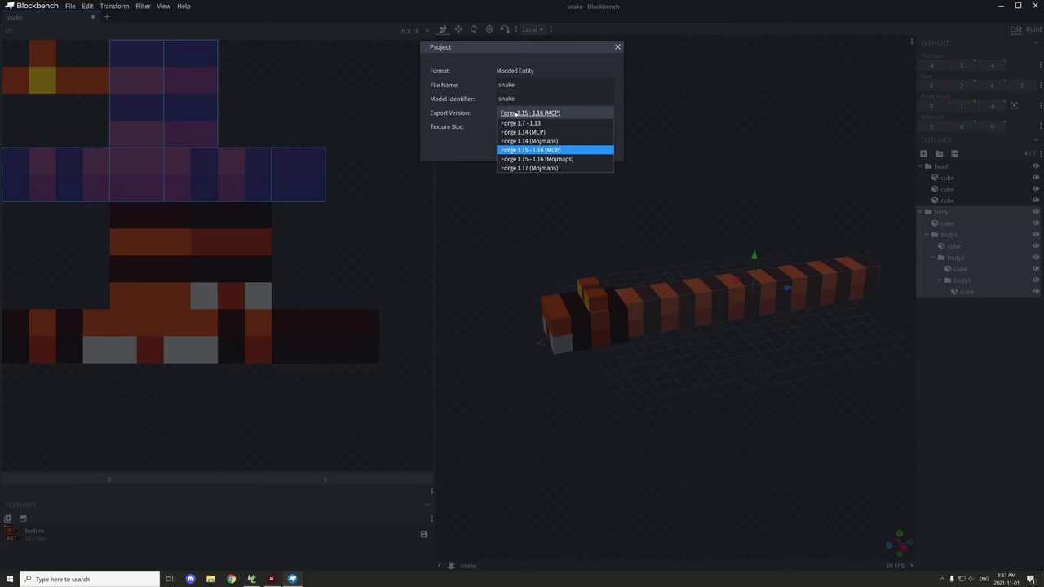
pyautogui.click(534, 169)
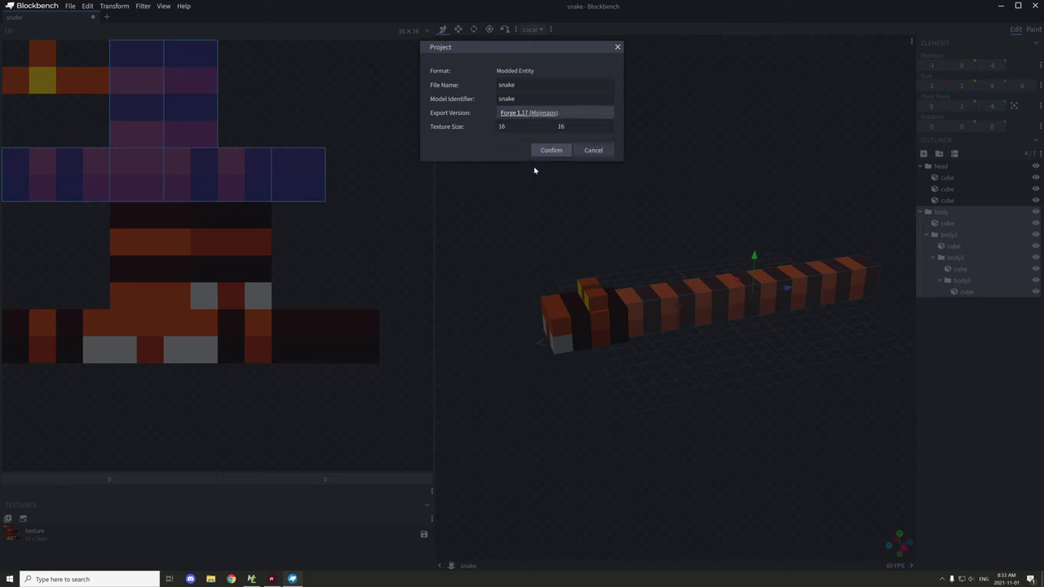
pyautogui.click(565, 113)
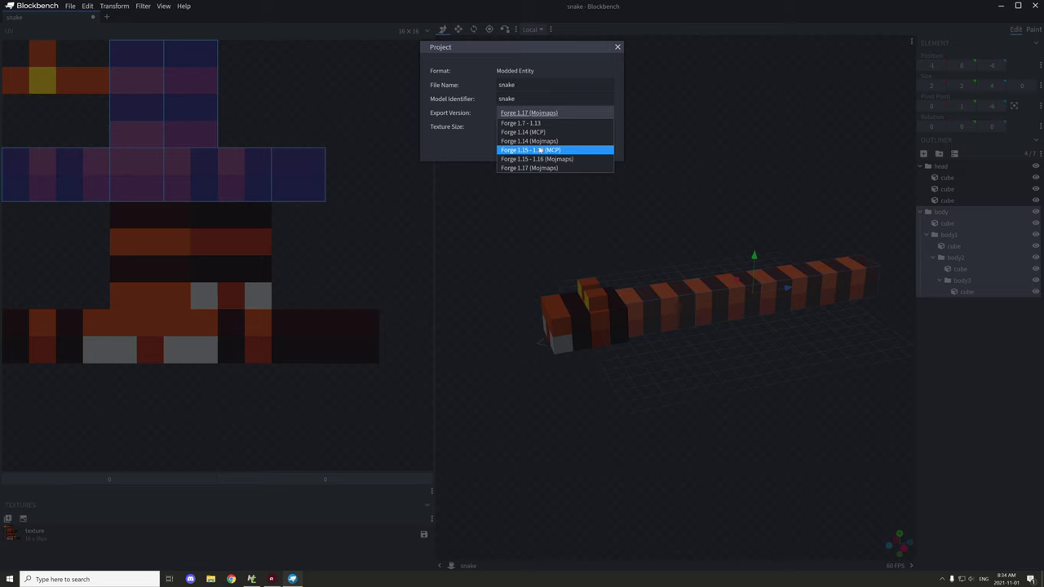
pyautogui.click(550, 151)
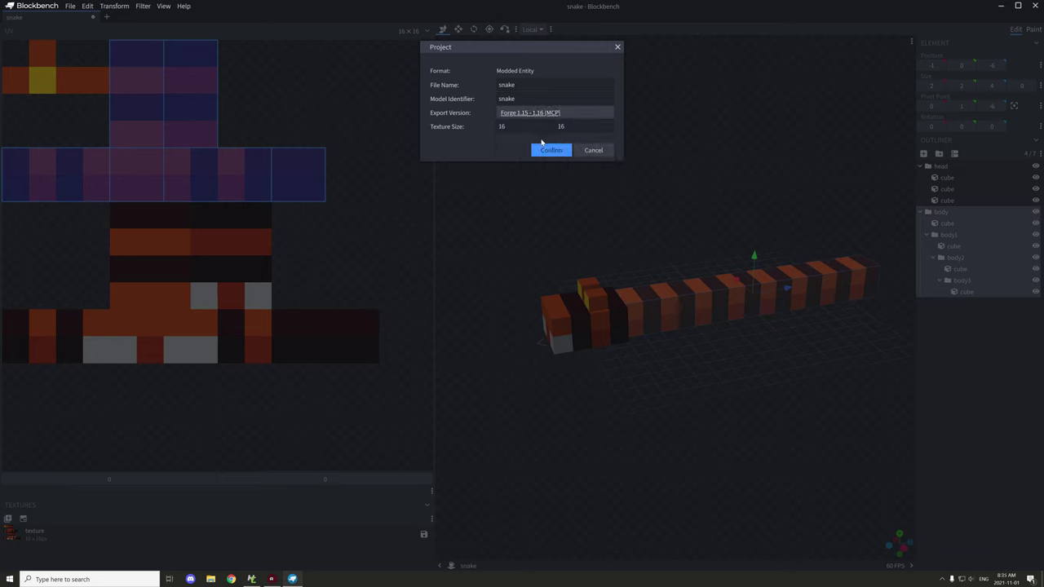
pyautogui.click(550, 150)
pyautogui.moveTo(538, 154); pyautogui.dragTo(555, 144)
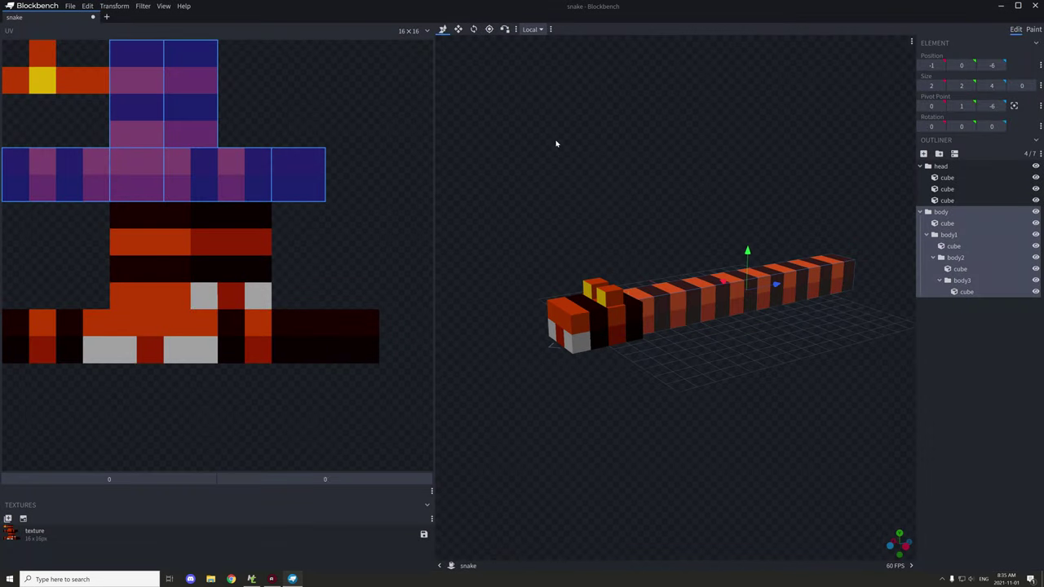
# Restore down the Blockbench window and delete the old snake.java from the desktop.
pyautogui.doubleClick(201, 5)
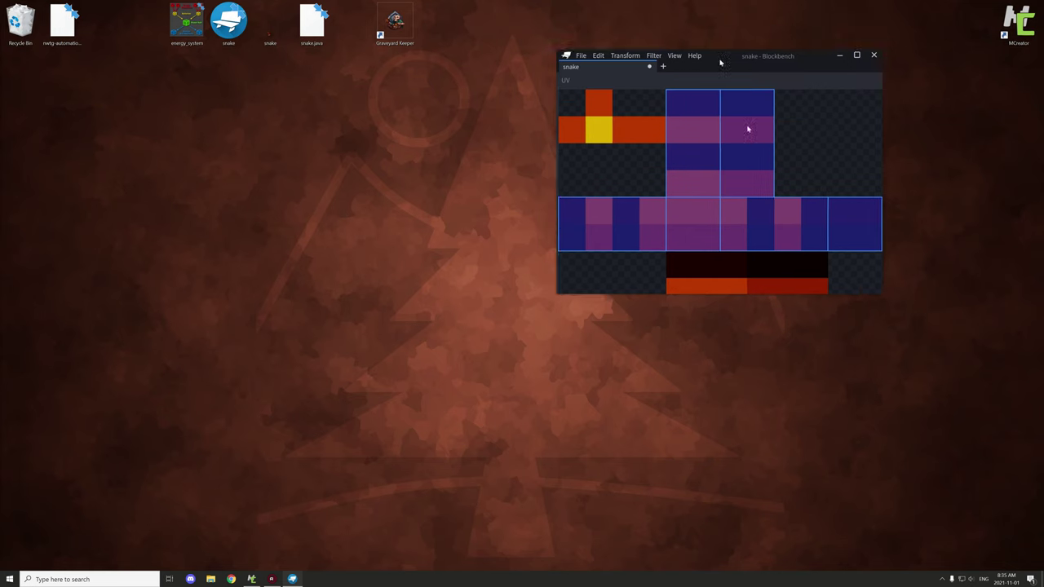
pyautogui.rightClick(317, 24)
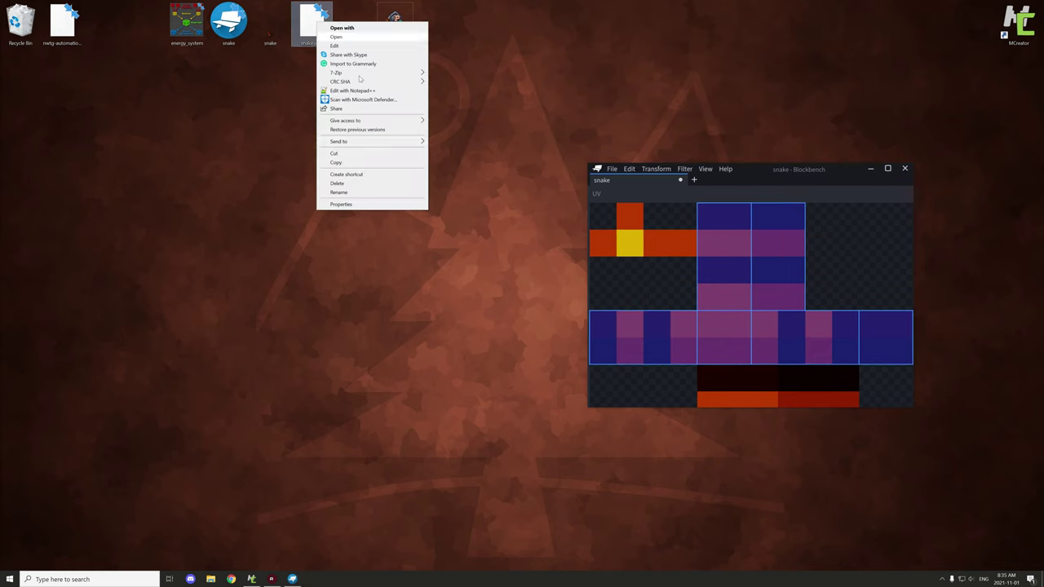
pyautogui.click(365, 185)
# Maximize the Blockbench window and browse the File import options without choosing one.
pyautogui.moveTo(864, 170); pyautogui.dragTo(746, 1)
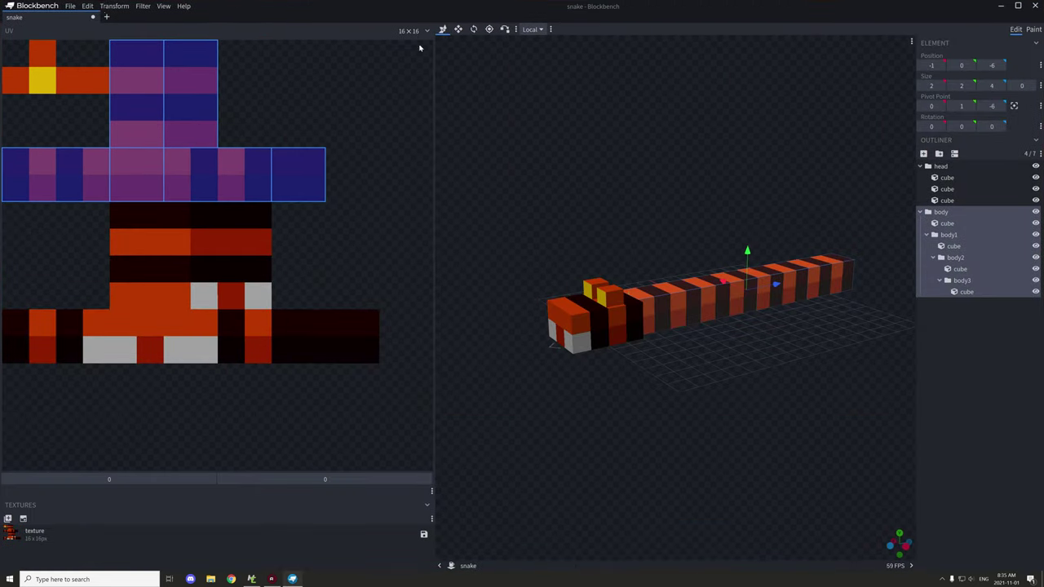
pyautogui.click(70, 6)
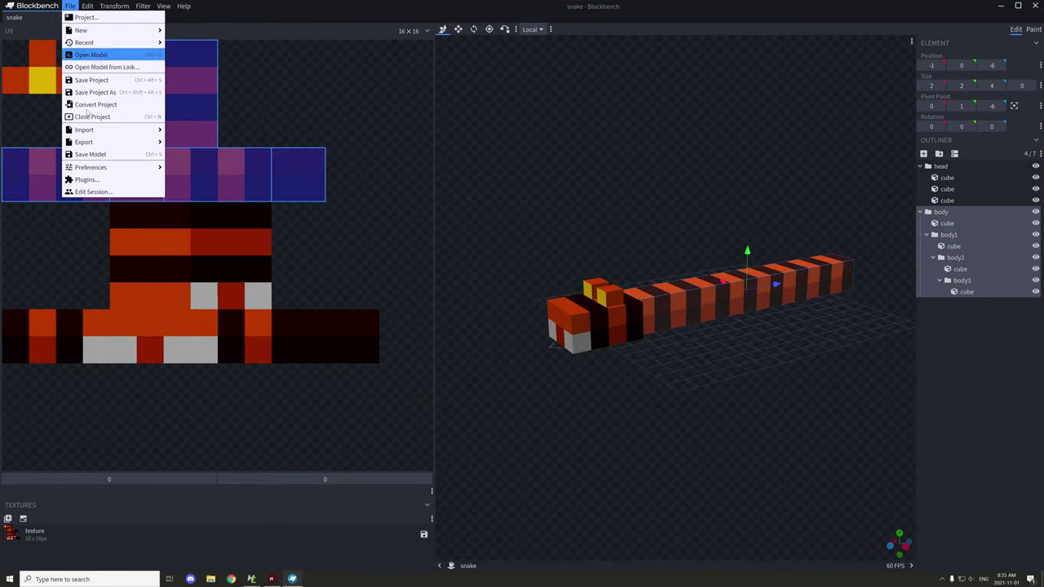
pyautogui.moveTo(97, 143)
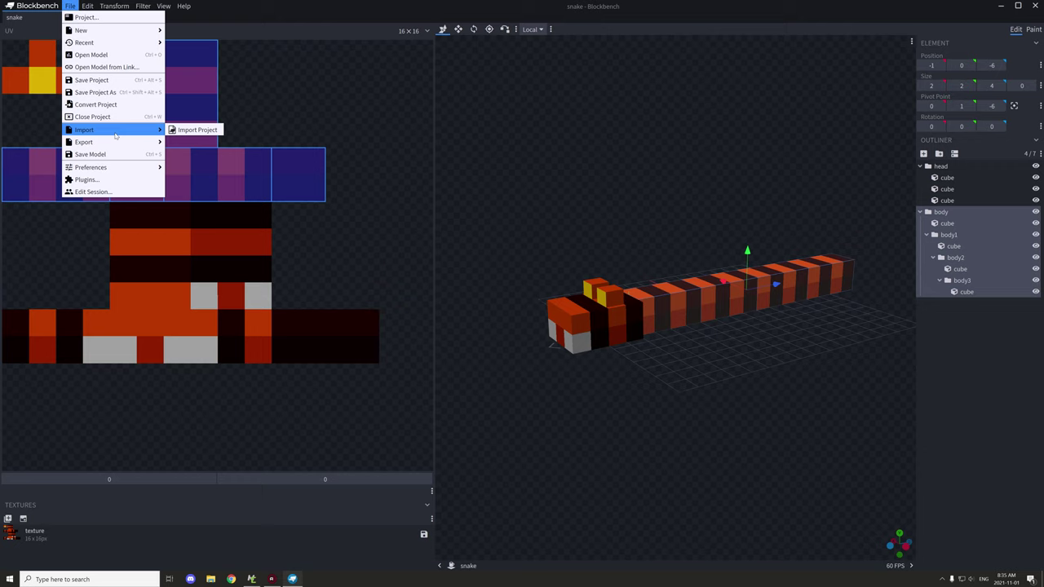
pyautogui.click(346, 58)
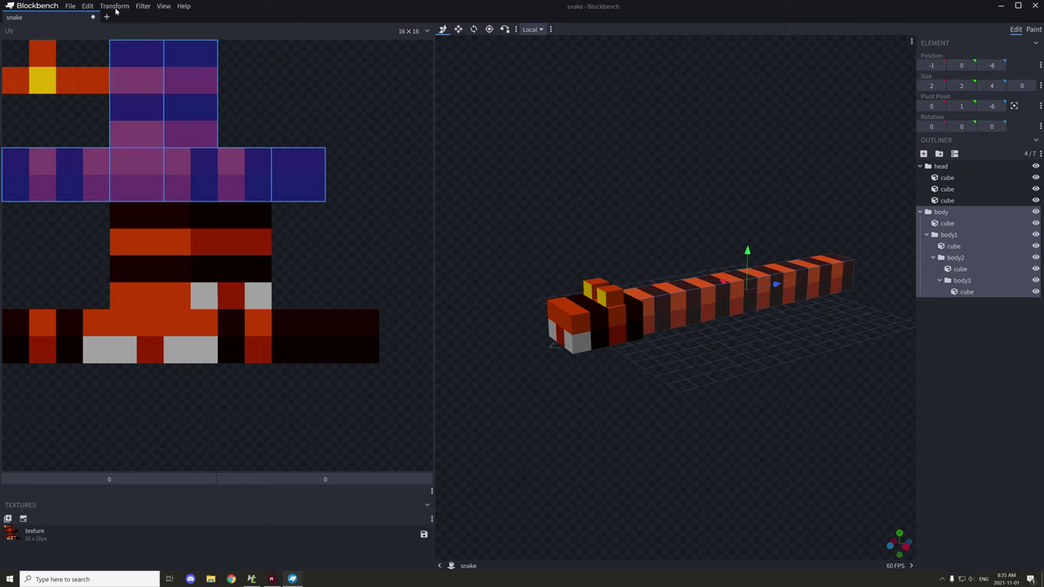
# Select all seven snake cubes with Ctrl+A, then bring up the File menu.
pyautogui.rightClick(570, 150)
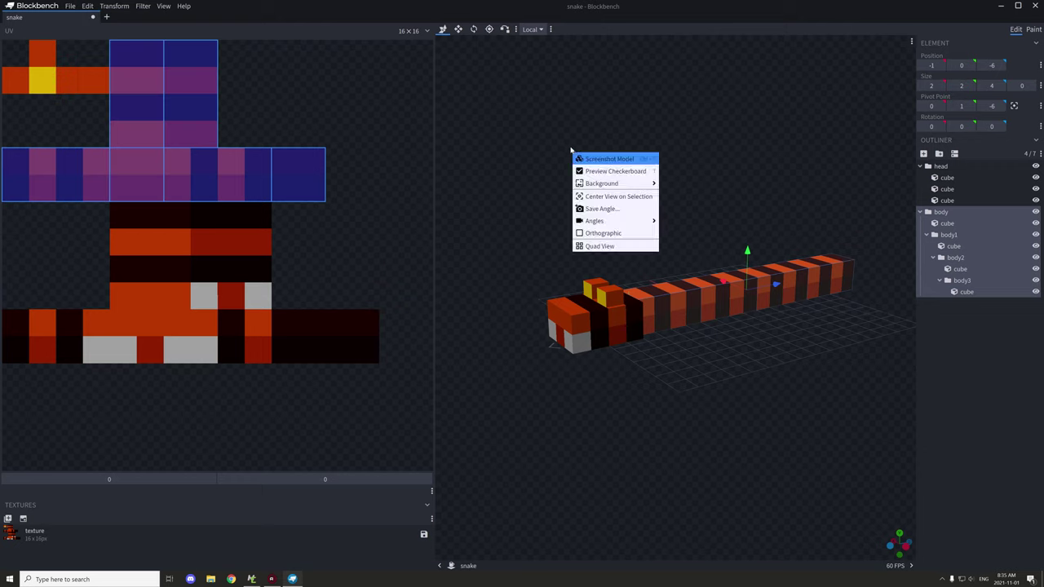
pyautogui.click(630, 118)
pyautogui.hotkey('ctrl', 'a')
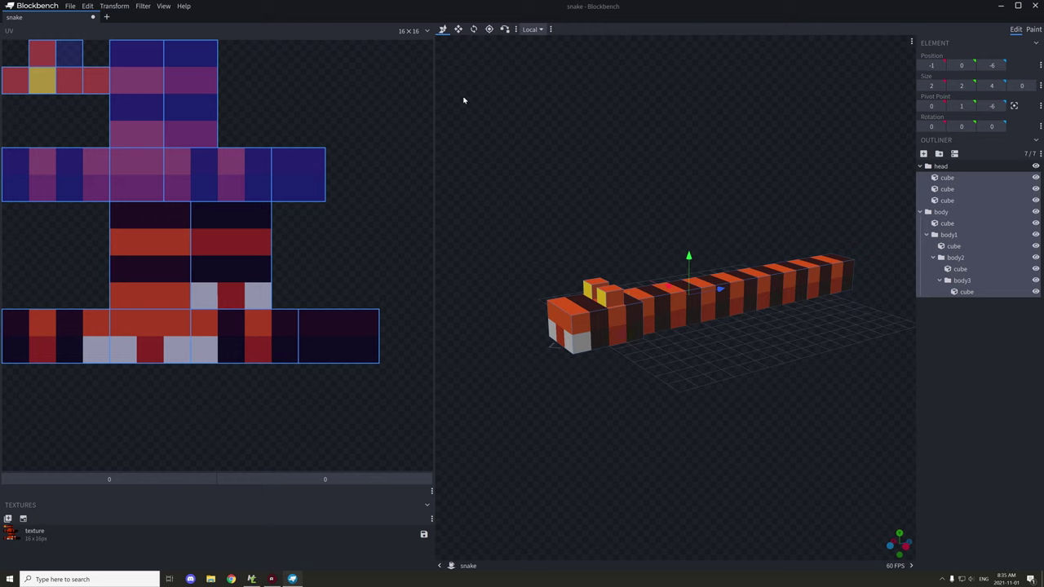
pyautogui.click(69, 7)
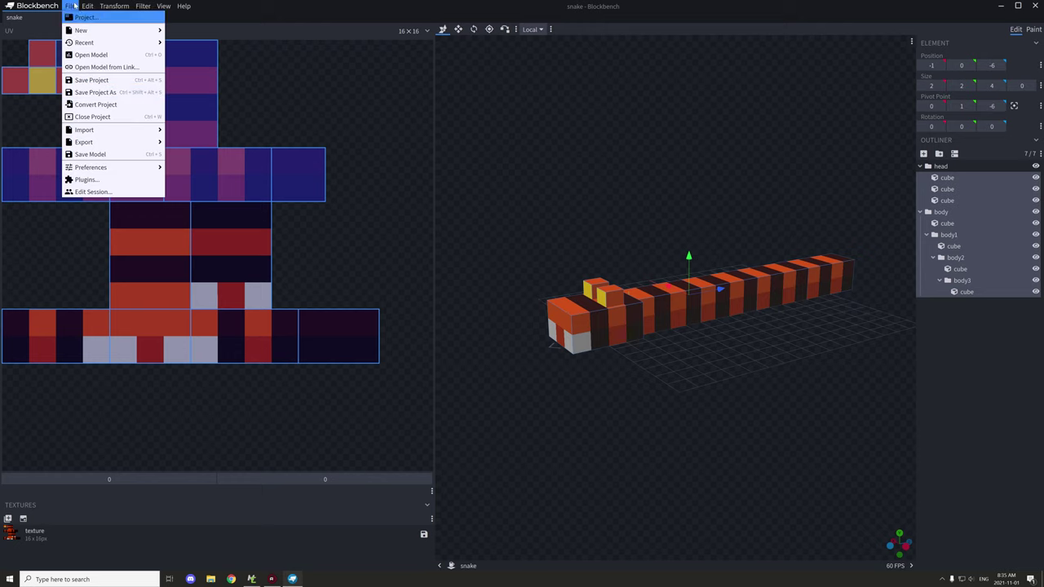
pyautogui.click(93, 105)
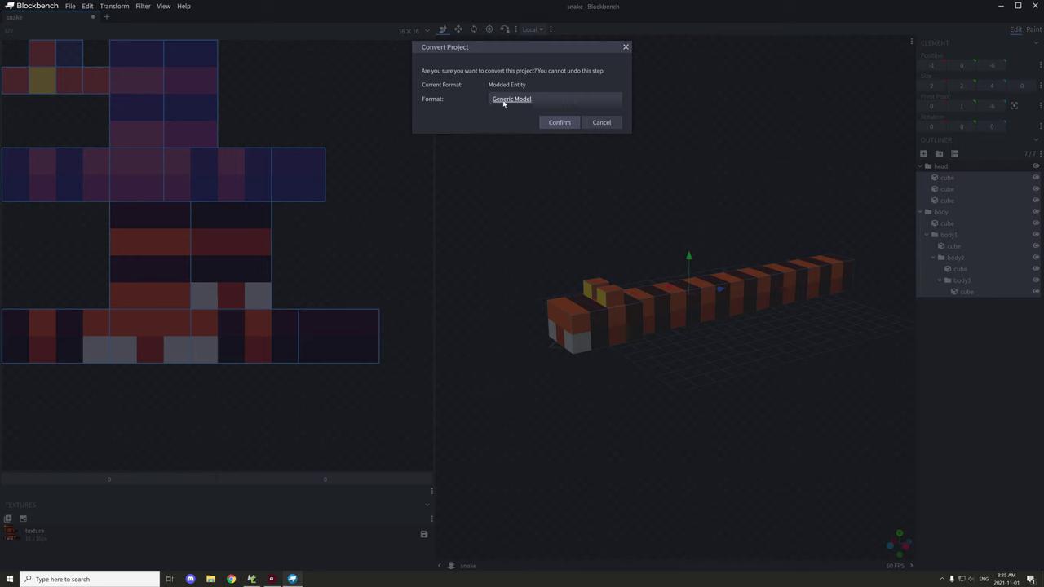
pyautogui.click(546, 99)
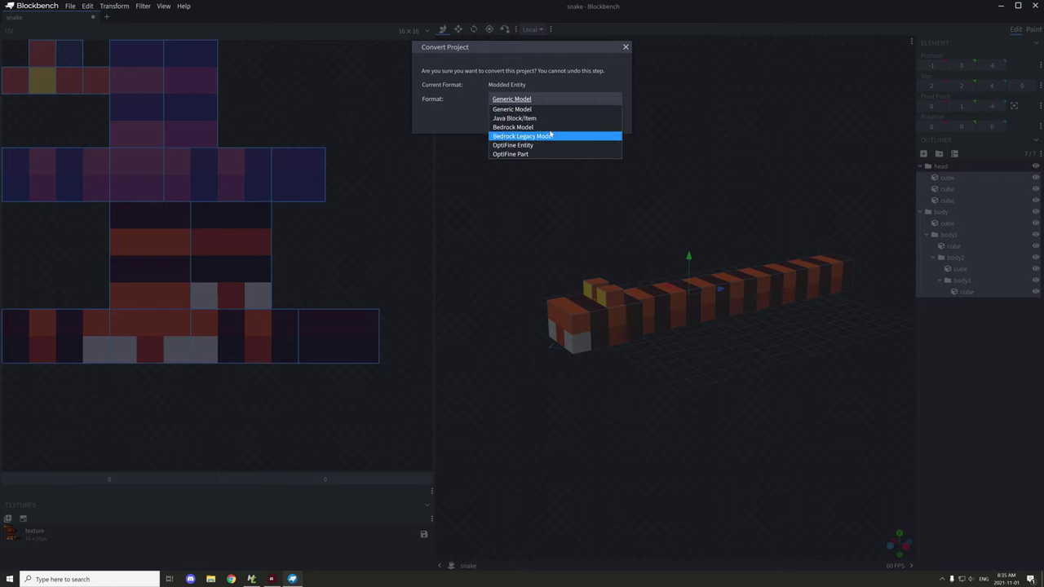
pyautogui.click(544, 79)
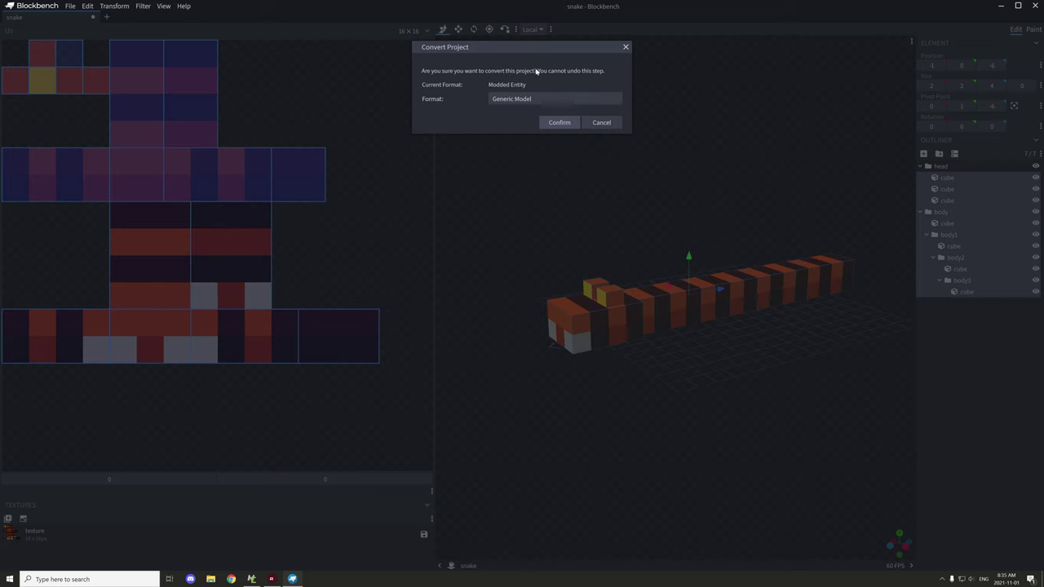
pyautogui.click(602, 122)
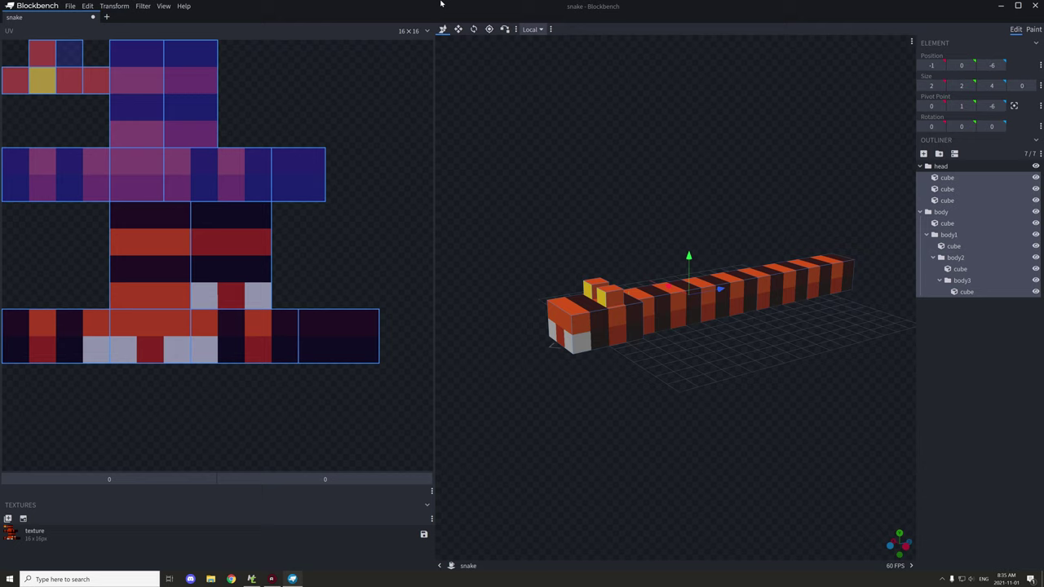
# Export the model as the Java entity snake.java on the Desktop and reopen Project settings.
pyautogui.click(71, 6)
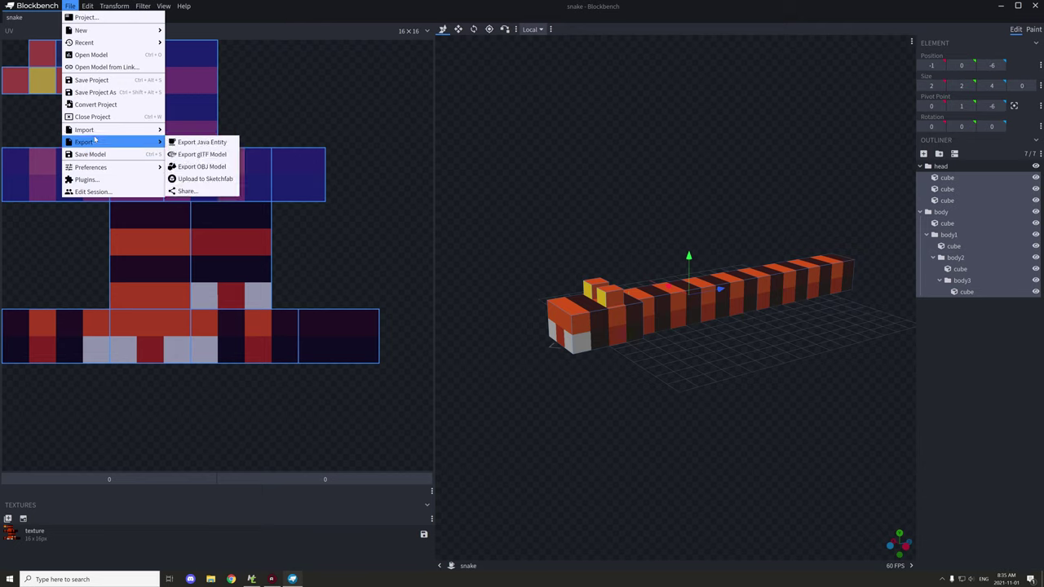
pyautogui.moveTo(95, 142)
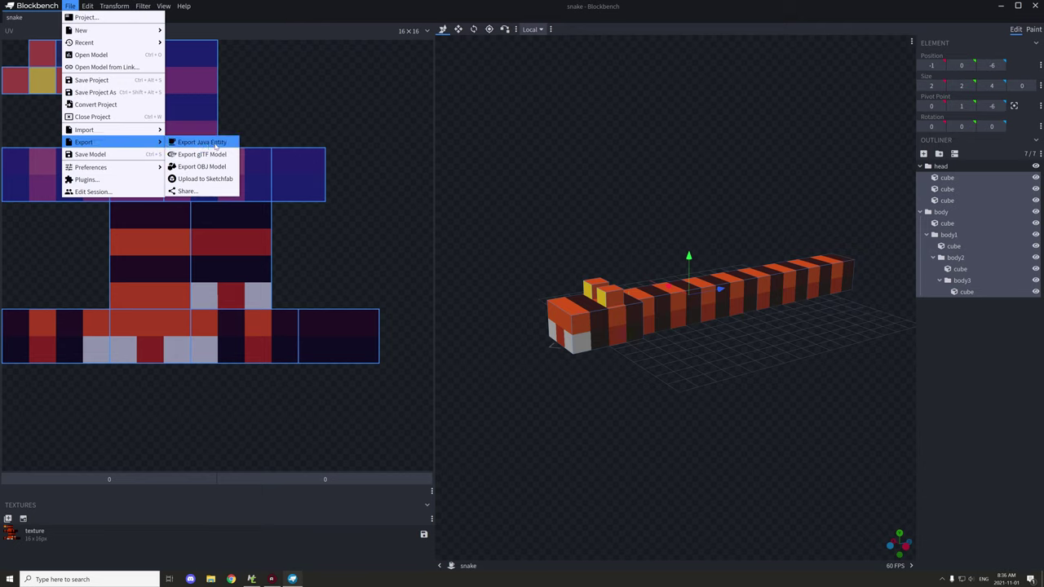
pyautogui.click(215, 145)
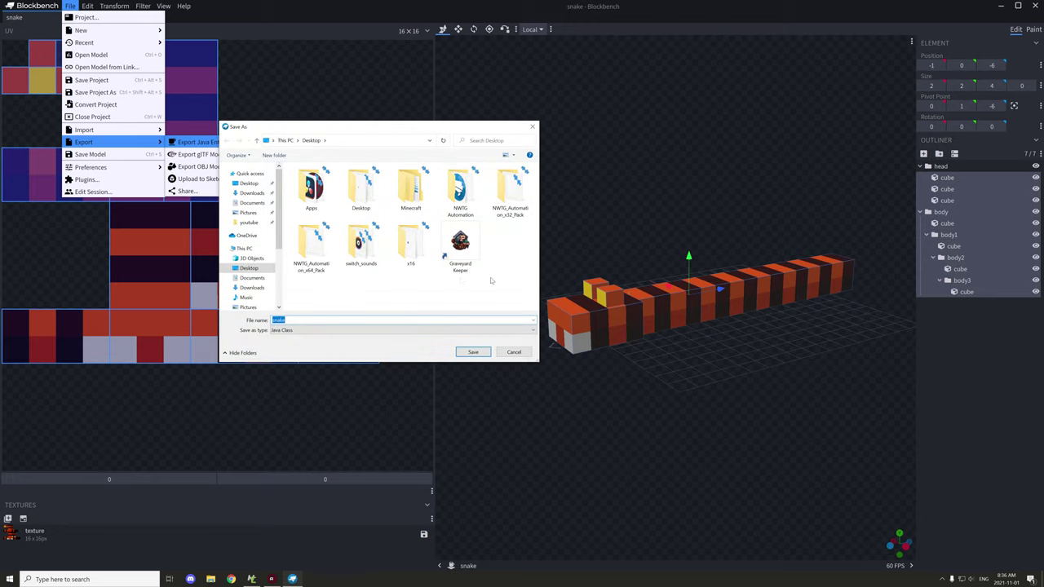
pyautogui.click(474, 351)
pyautogui.click(70, 7)
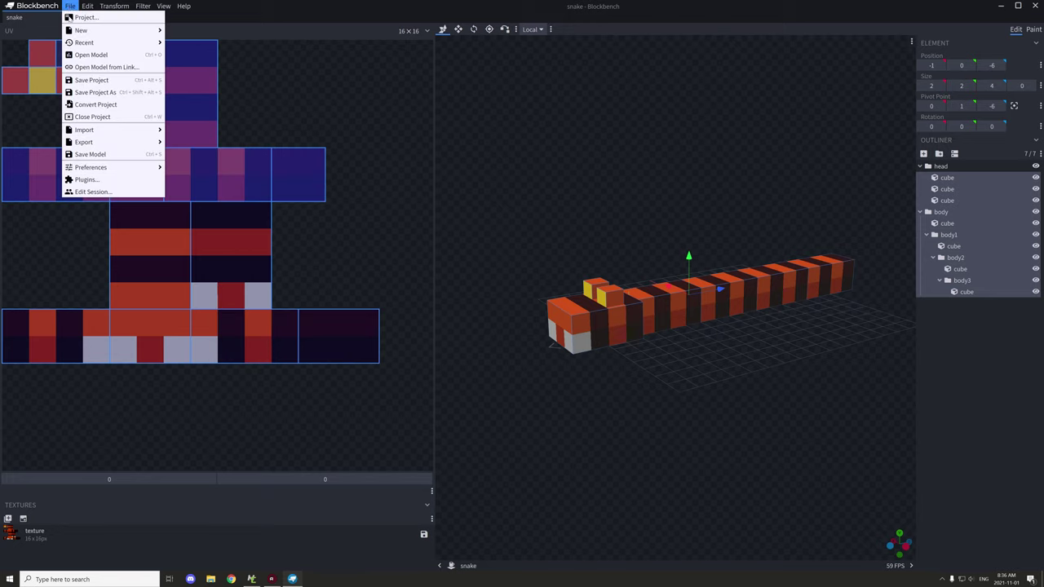
pyautogui.click(80, 18)
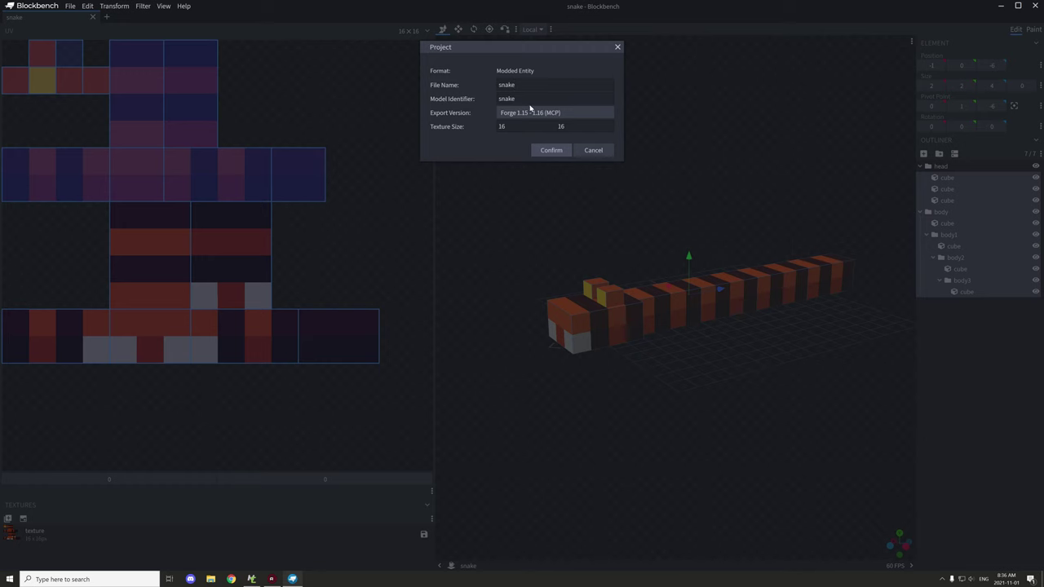
# Cancel the Project dialog and create a new Java Block/Item project named 'dddd'.
pyautogui.click(593, 150)
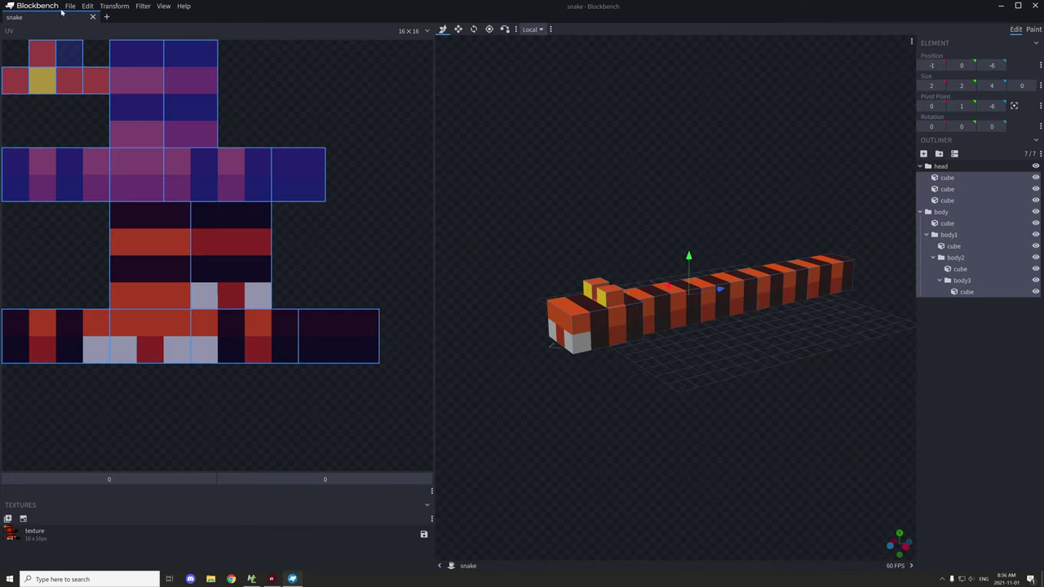
pyautogui.click(70, 7)
pyautogui.moveTo(88, 30)
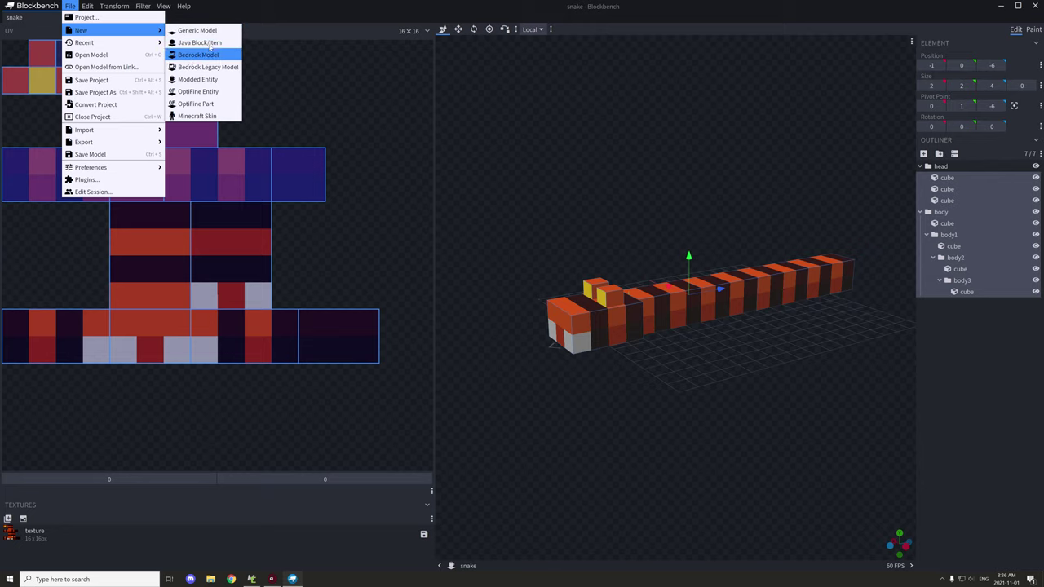
pyautogui.click(231, 45)
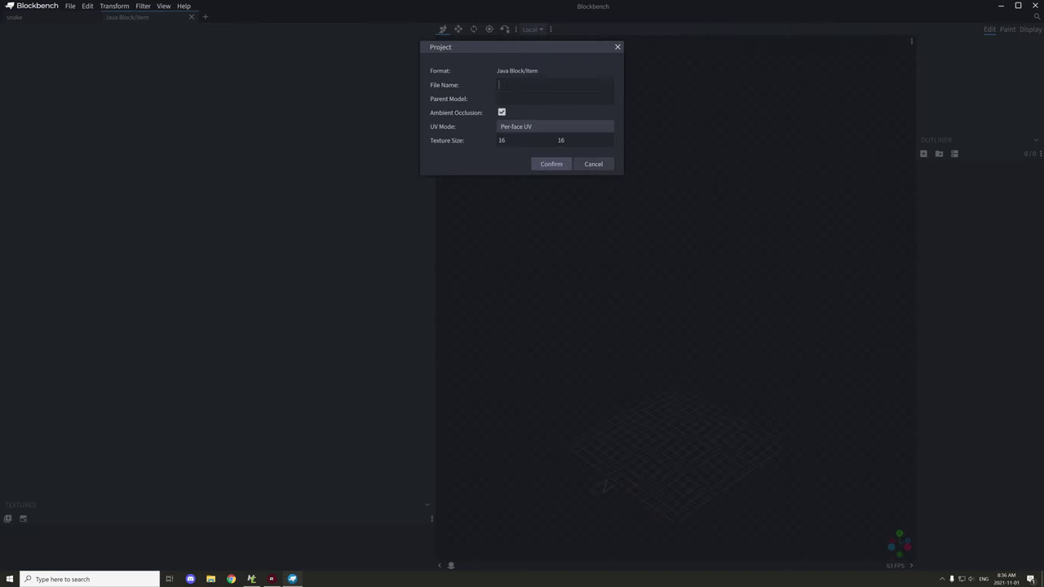
pyautogui.write('dddd')
pyautogui.click(551, 164)
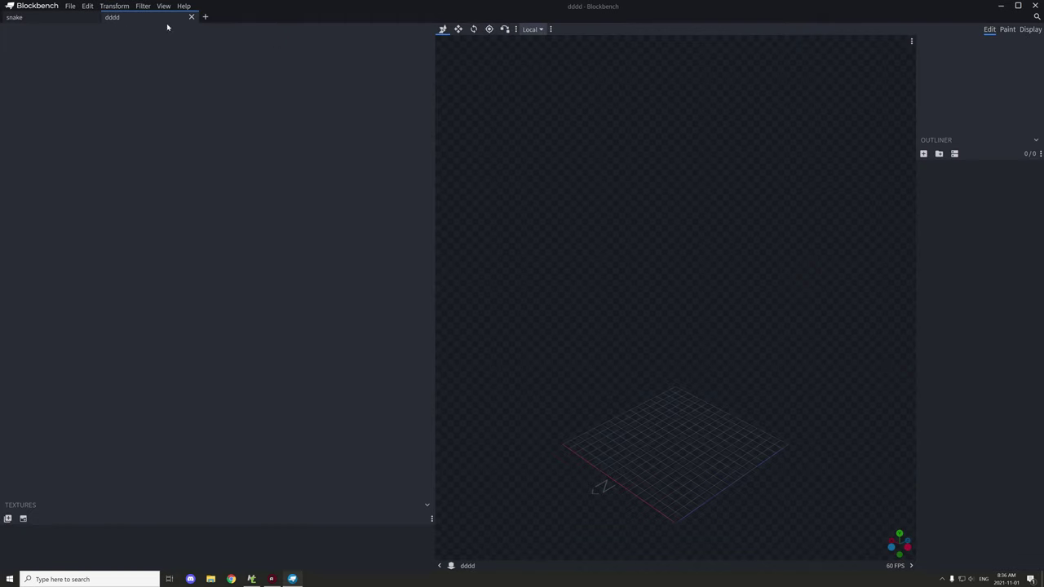
pyautogui.click(70, 7)
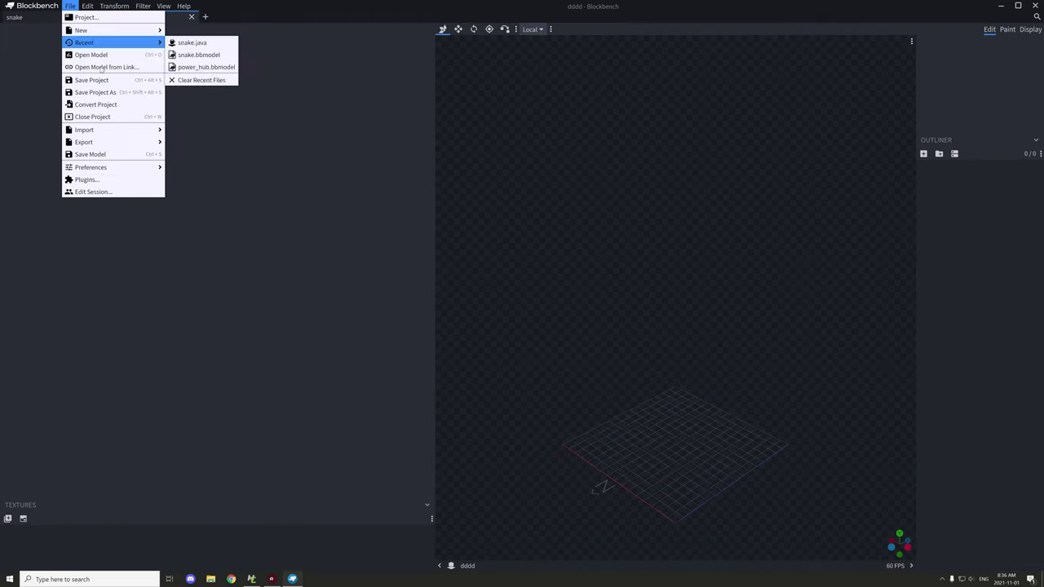
pyautogui.click(114, 105)
pyautogui.click(540, 100)
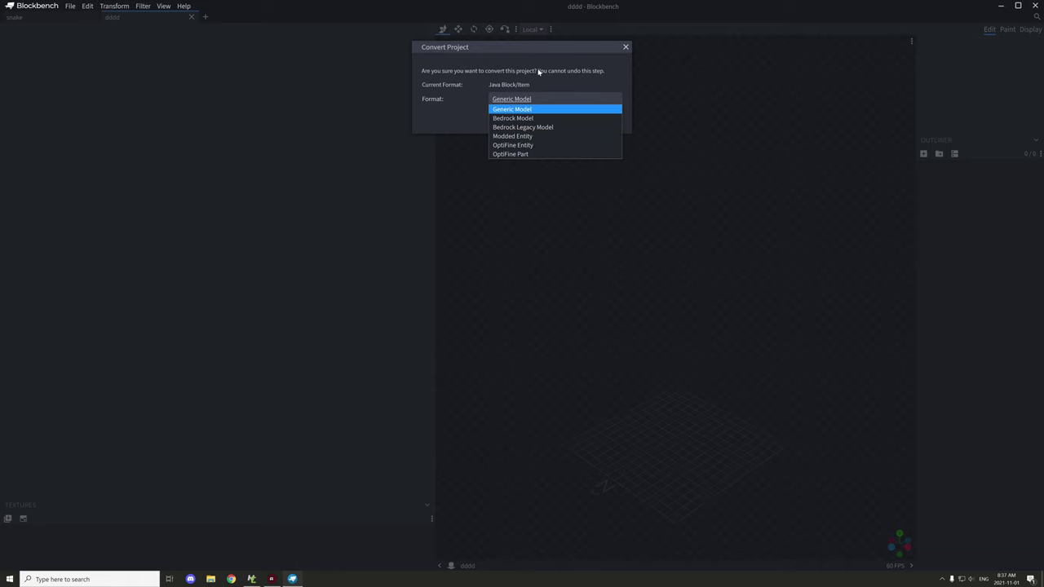
# Dismiss the conversion settings and the new model types list, then close Blockbench.
pyautogui.click(626, 46)
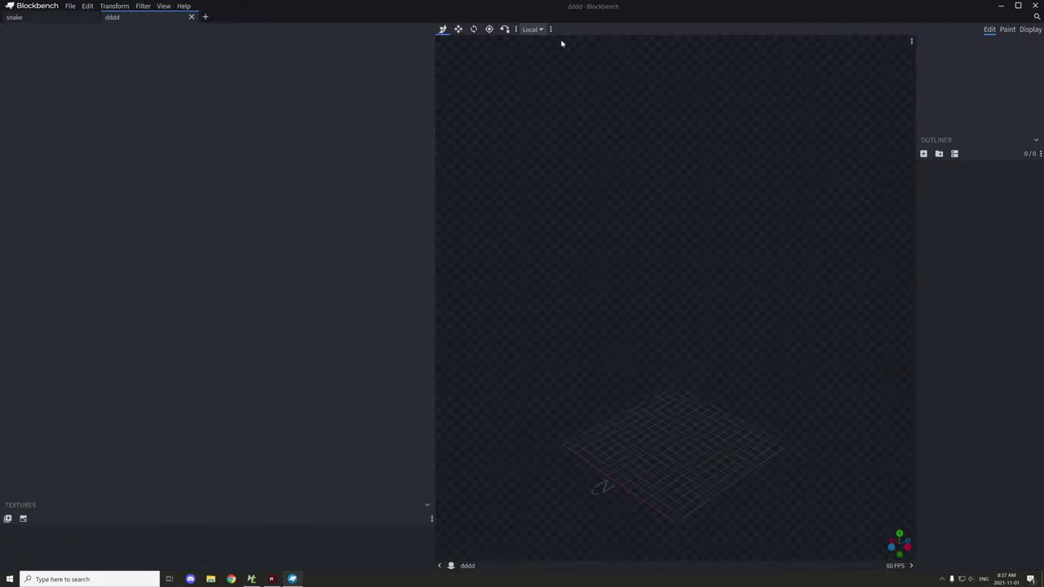
pyautogui.click(69, 6)
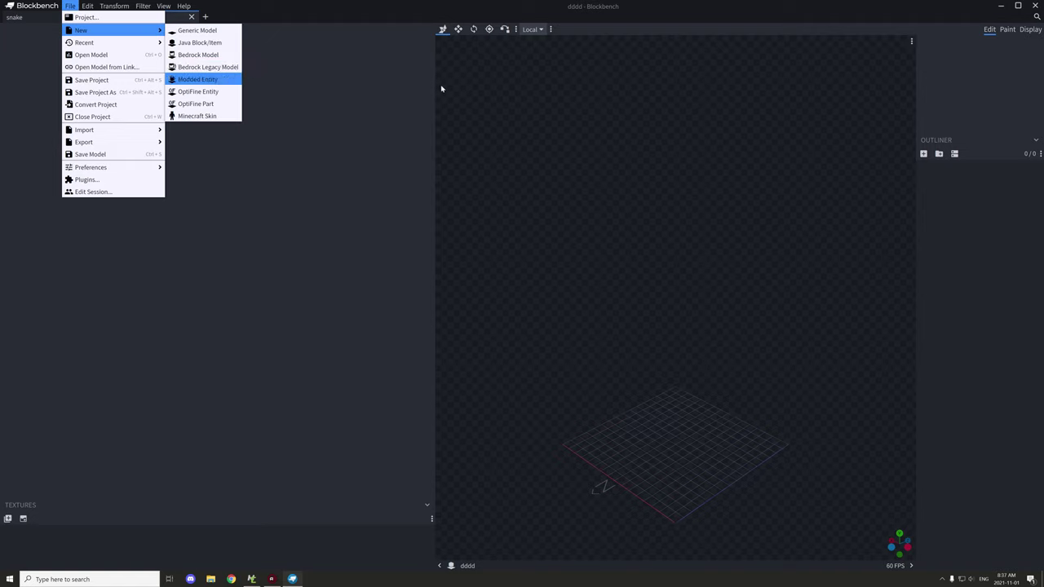
pyautogui.click(414, 63)
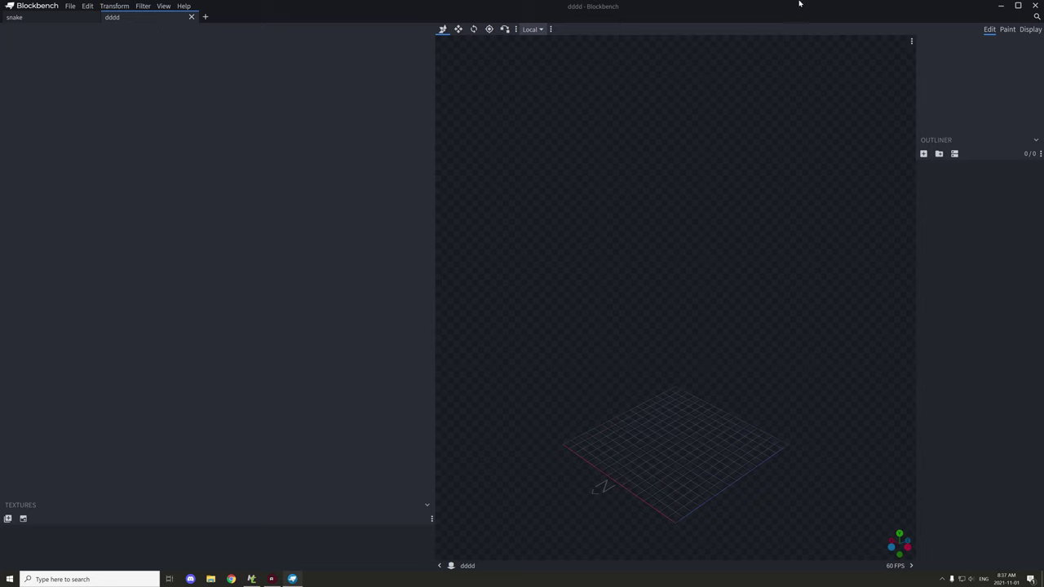
pyautogui.click(1034, 6)
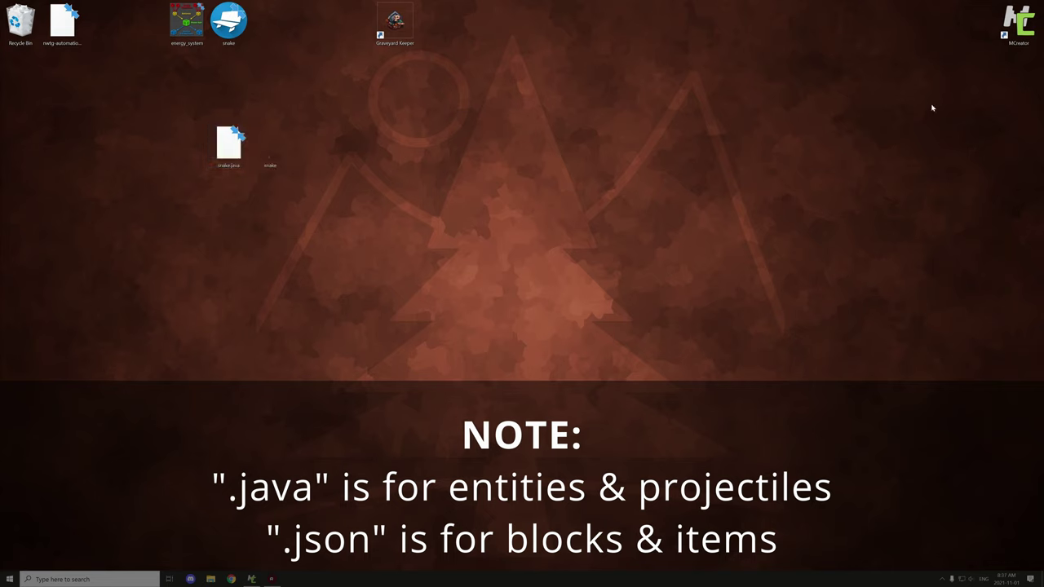
# Launch MCreator and bring up the snake workspace's 3D models and texture mappings page.
pyautogui.click(1019, 22)
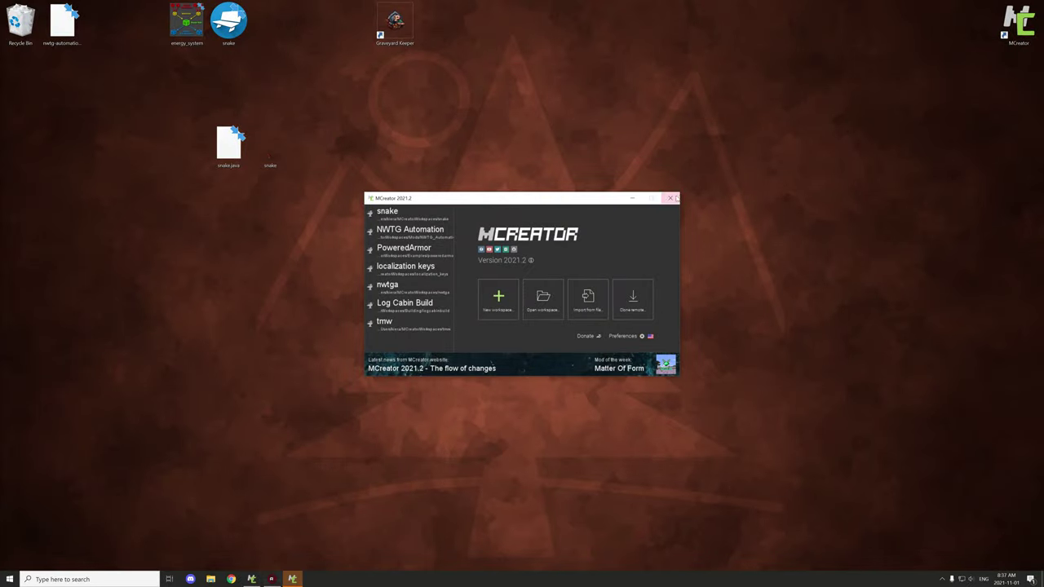
pyautogui.click(671, 198)
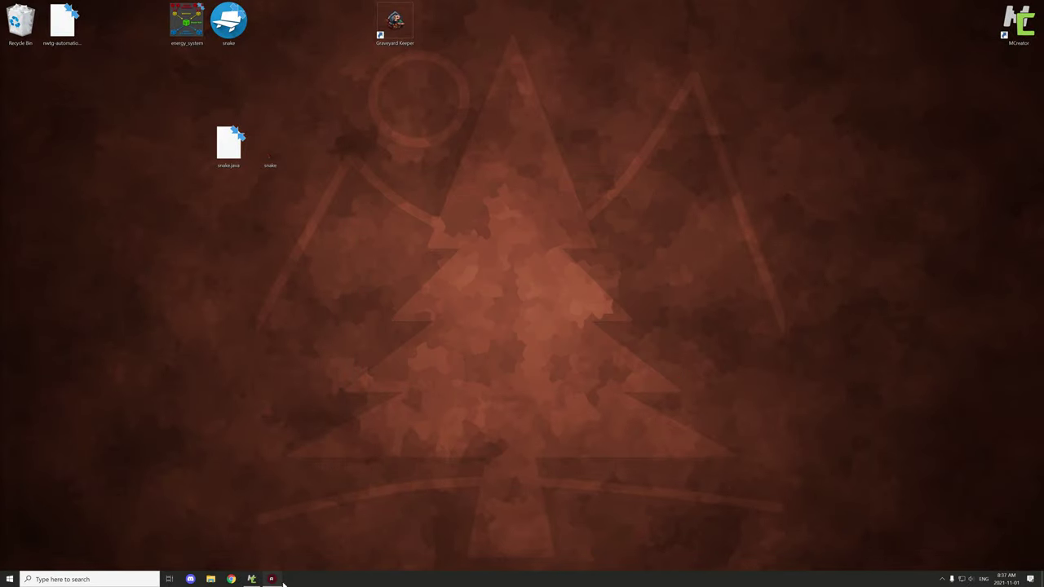
pyautogui.click(251, 579)
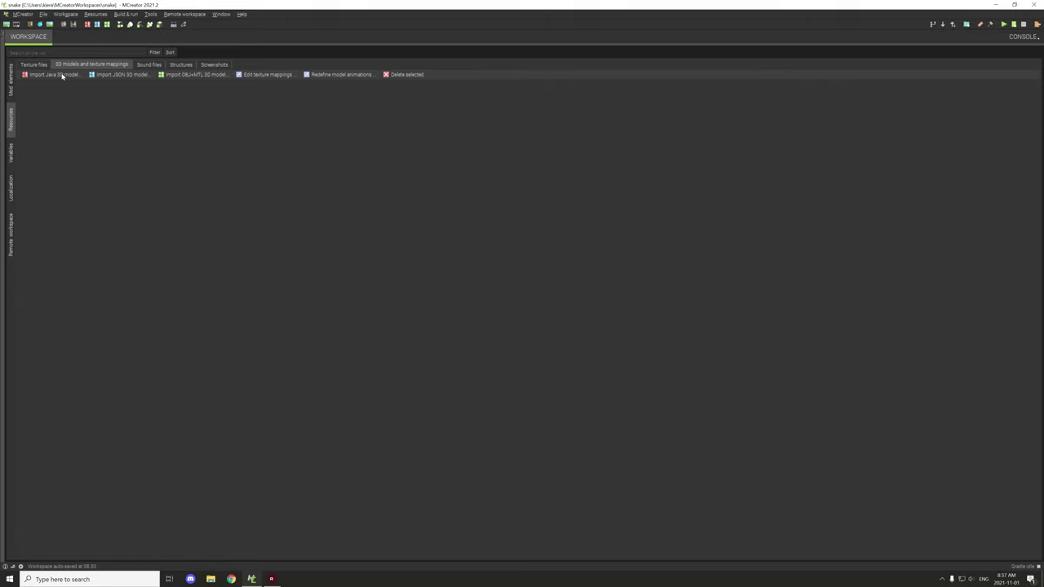
# Import snake.java from the Desktop as a Java 3D model, accepting the compatibility notice.
pyautogui.click(45, 75)
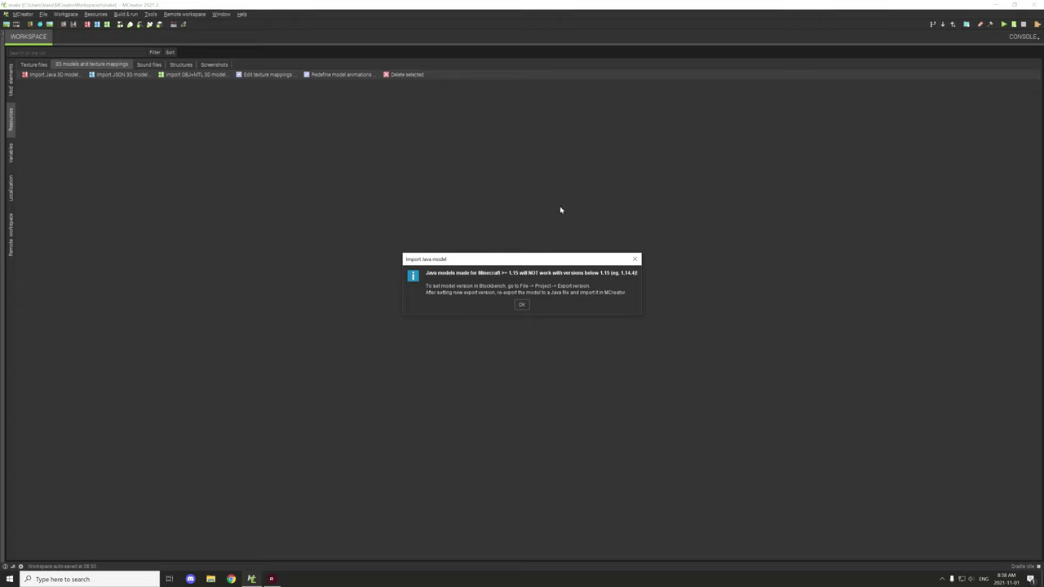
pyautogui.click(523, 306)
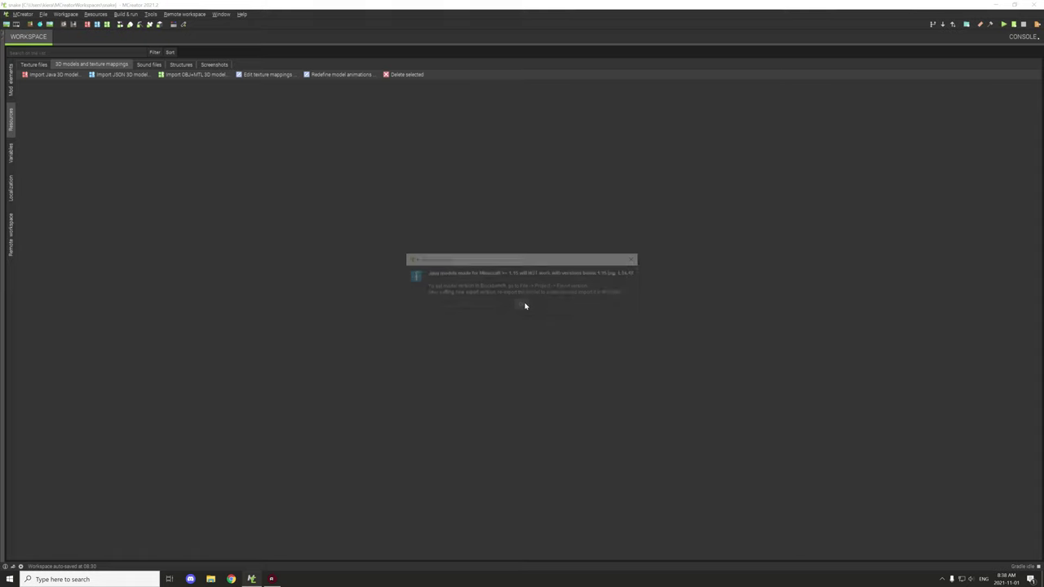
pyautogui.click(471, 245)
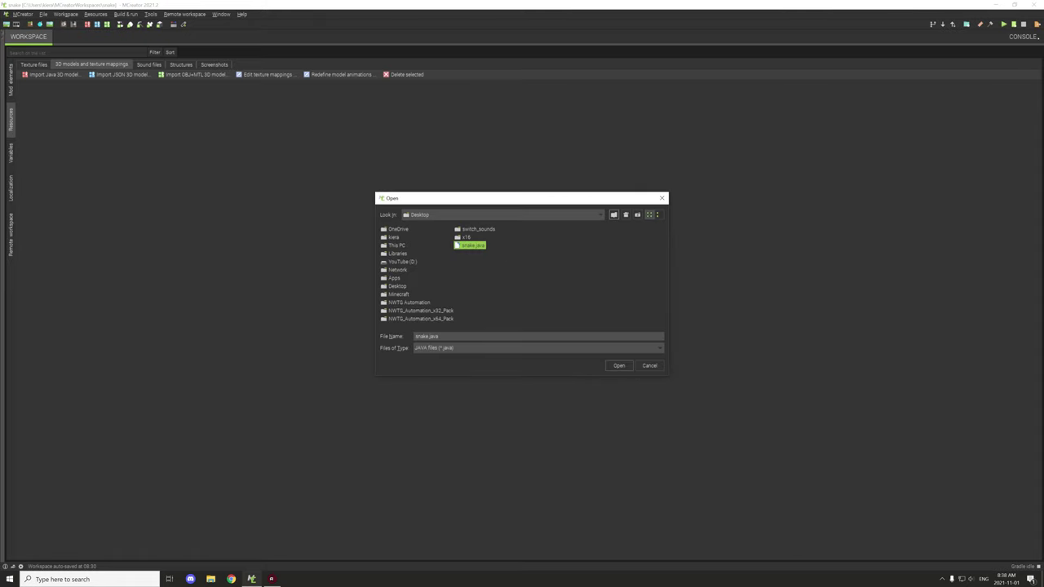
pyautogui.click(618, 366)
pyautogui.click(557, 254)
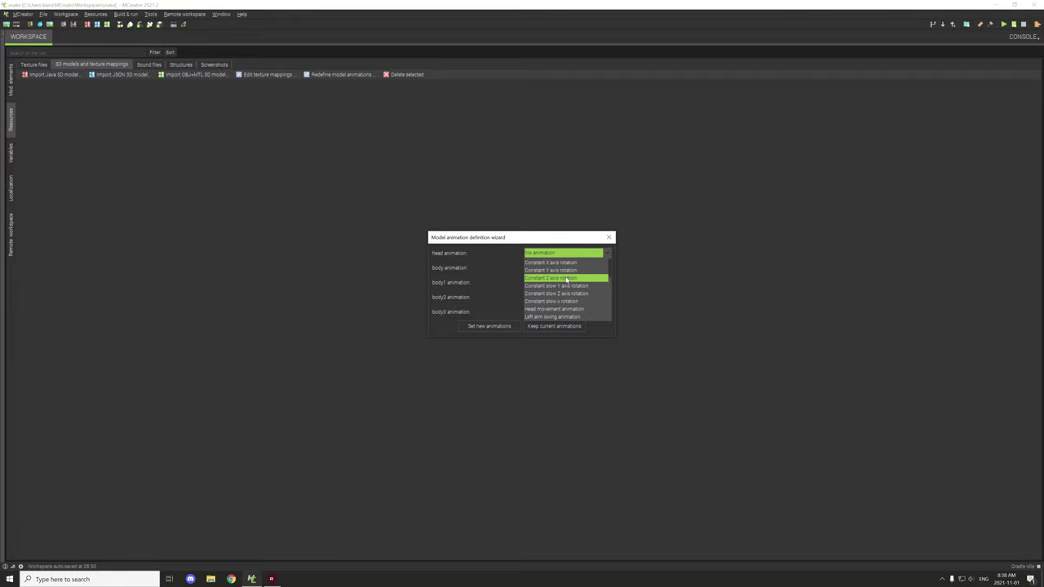
# Give the head Head movement, and body and body1 Left arm swing (Y axis).
pyautogui.click(567, 284)
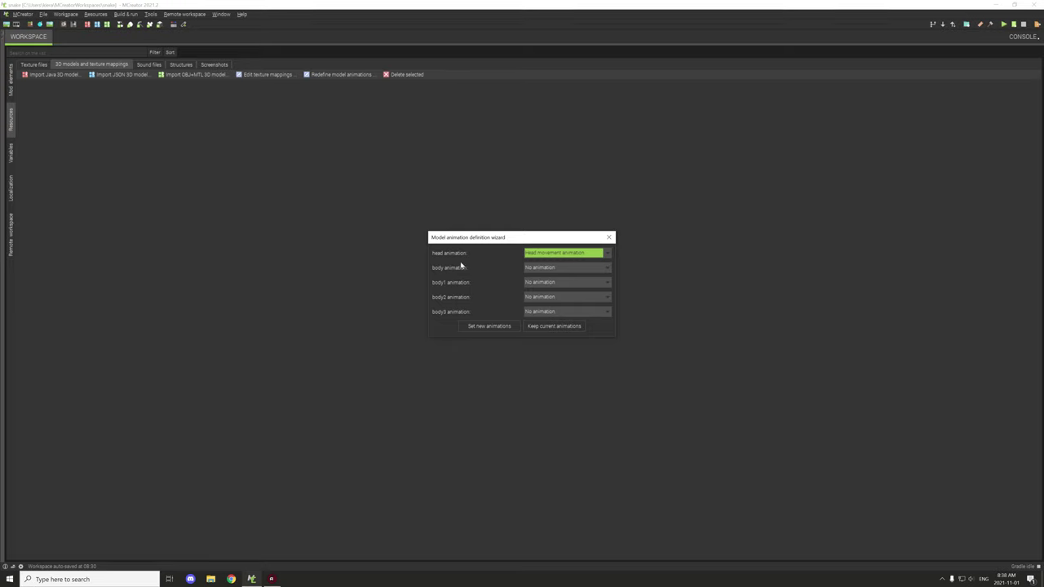
pyautogui.click(532, 270)
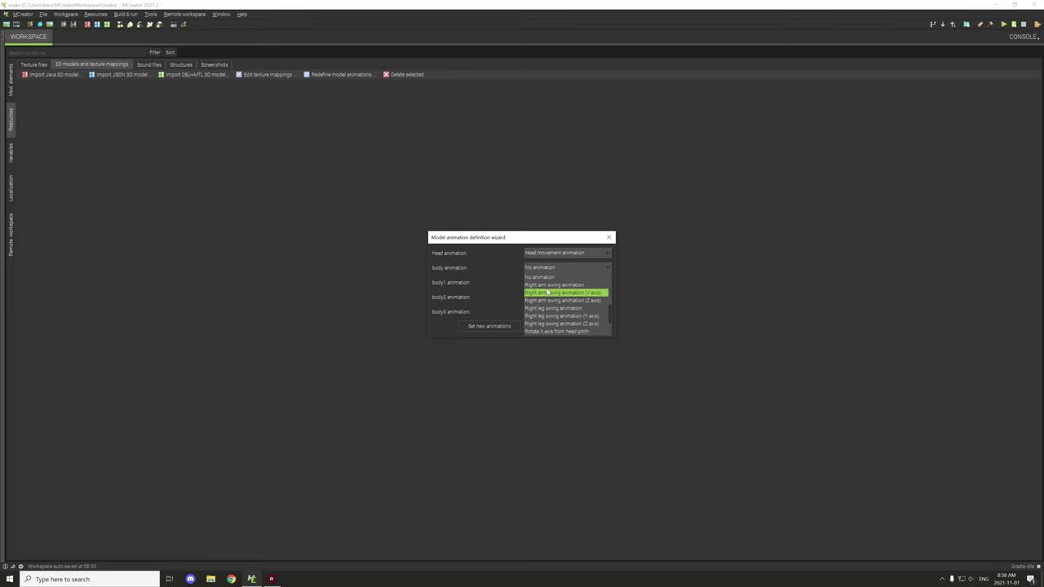
pyautogui.scroll(-1, 557, 292)
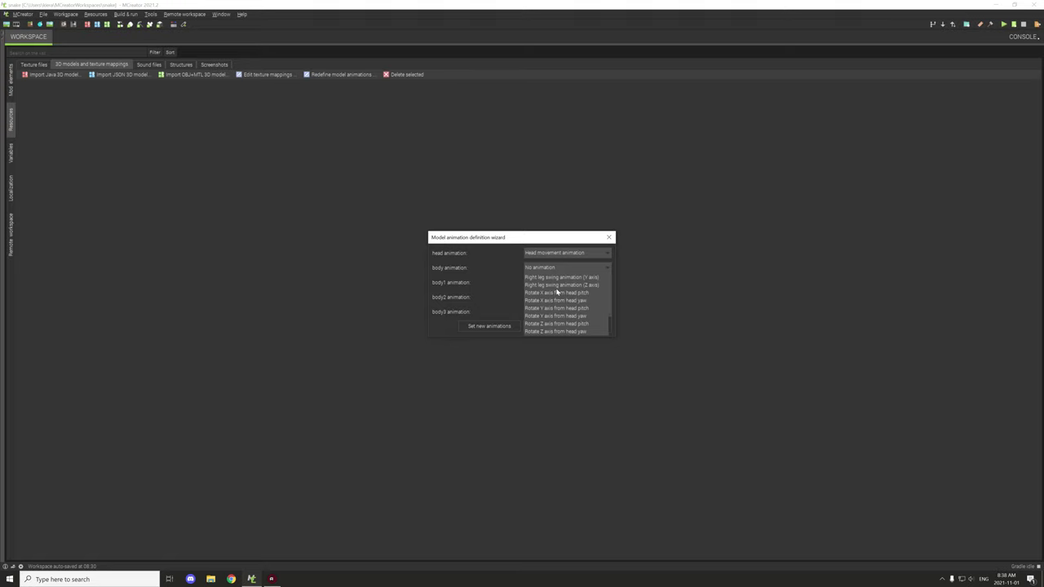
pyautogui.scroll(4, 559, 290)
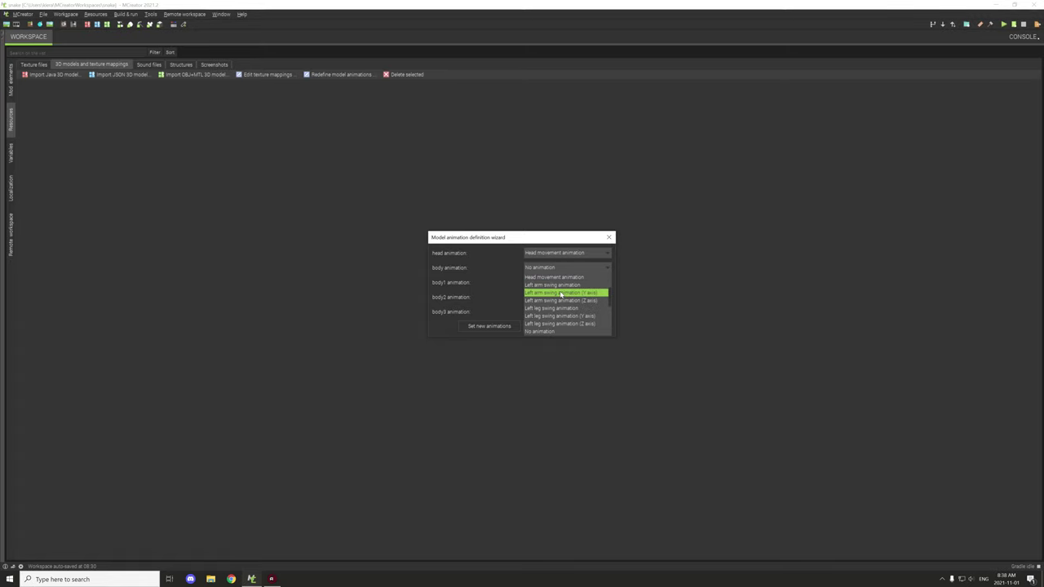
pyautogui.click(570, 292)
pyautogui.click(571, 284)
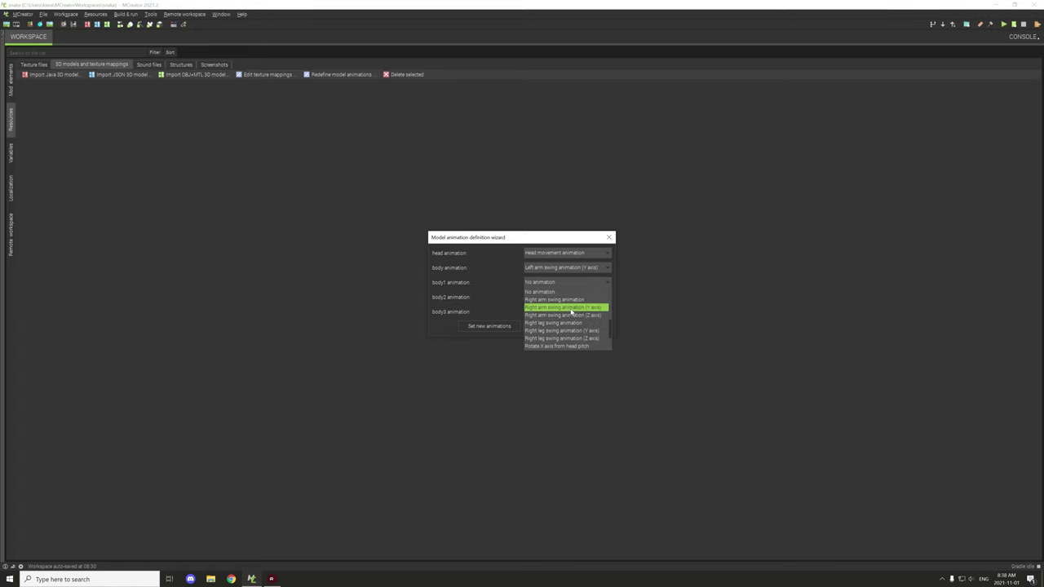
pyautogui.click(572, 308)
pyautogui.click(556, 297)
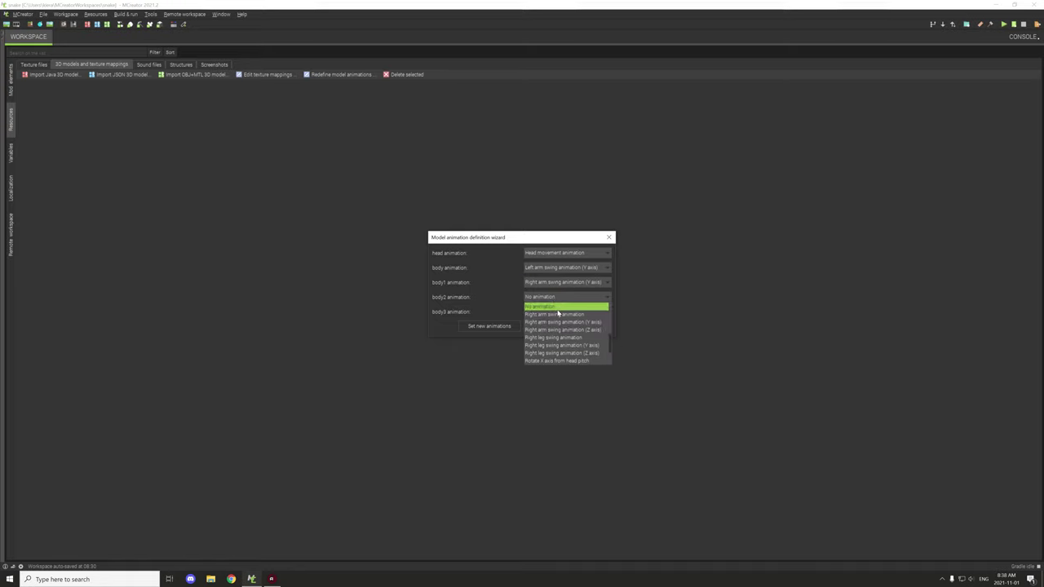
pyautogui.scroll(-2, 565, 335)
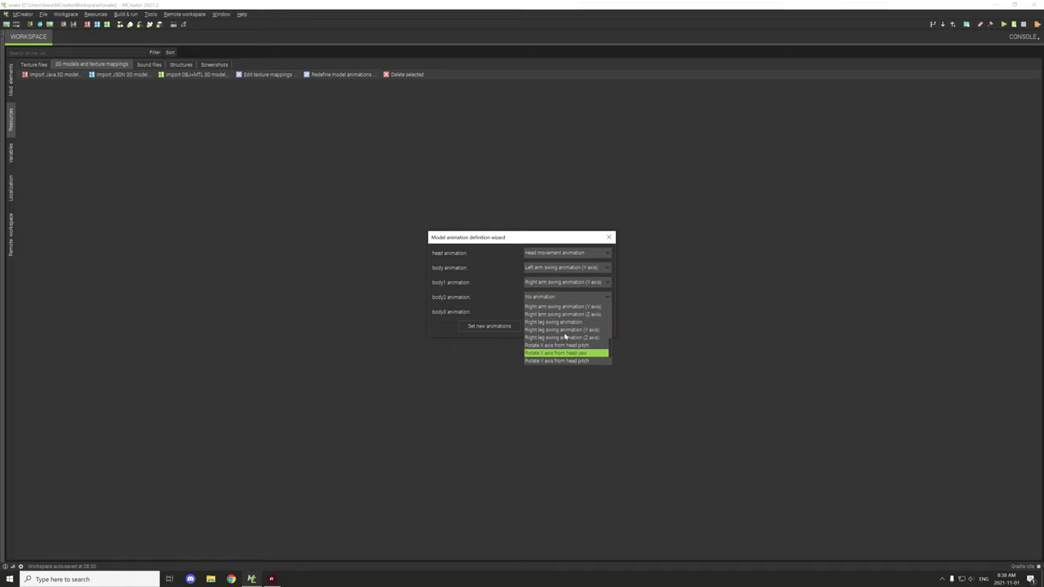
pyautogui.click(563, 282)
pyautogui.scroll(5, 561, 318)
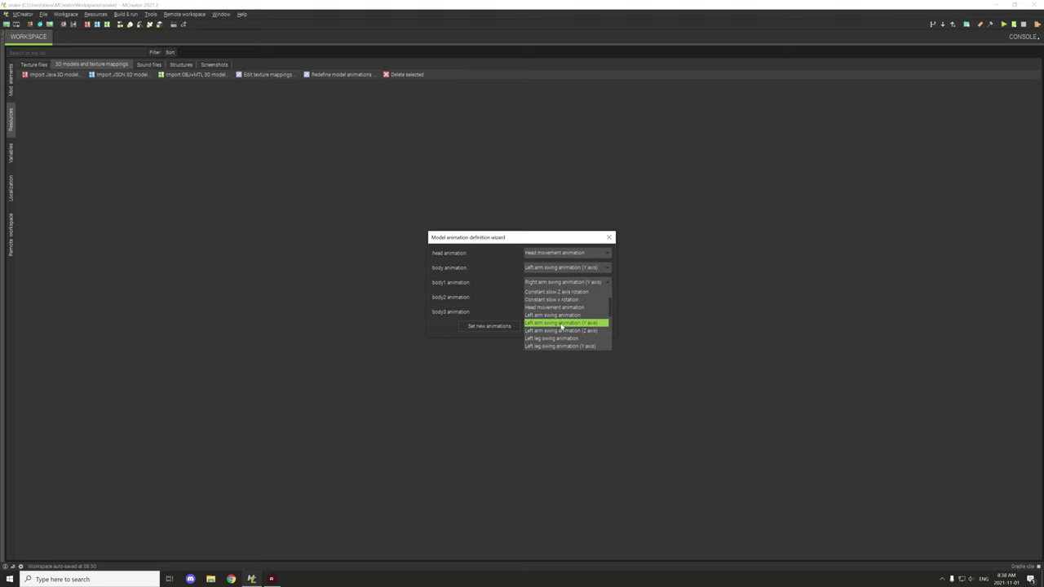
pyautogui.click(562, 324)
# Set body2 and body3 to Right arm swing (Y axis) and apply the new animations.
pyautogui.click(561, 297)
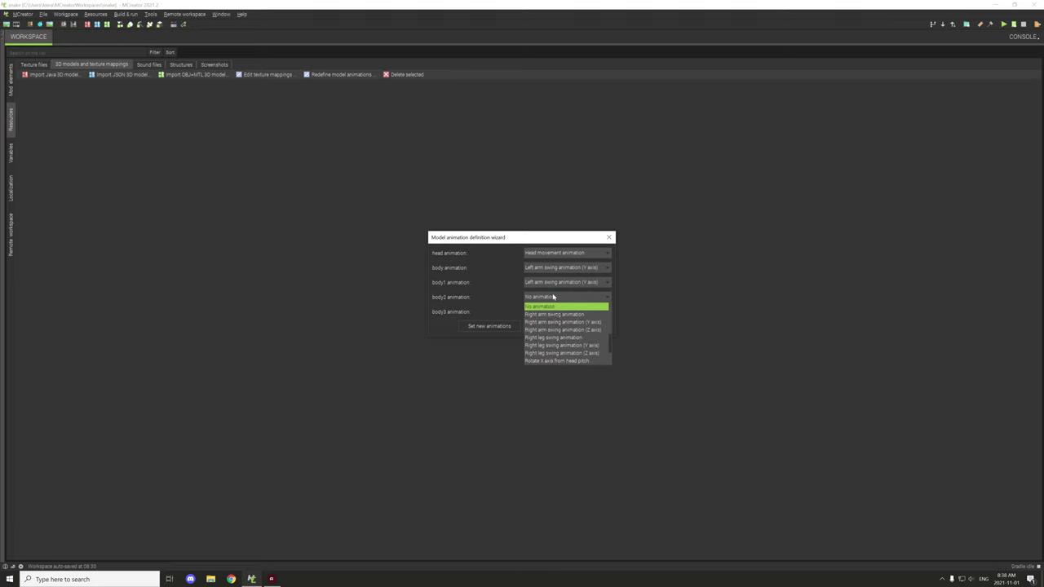
pyautogui.scroll(-3, 562, 319)
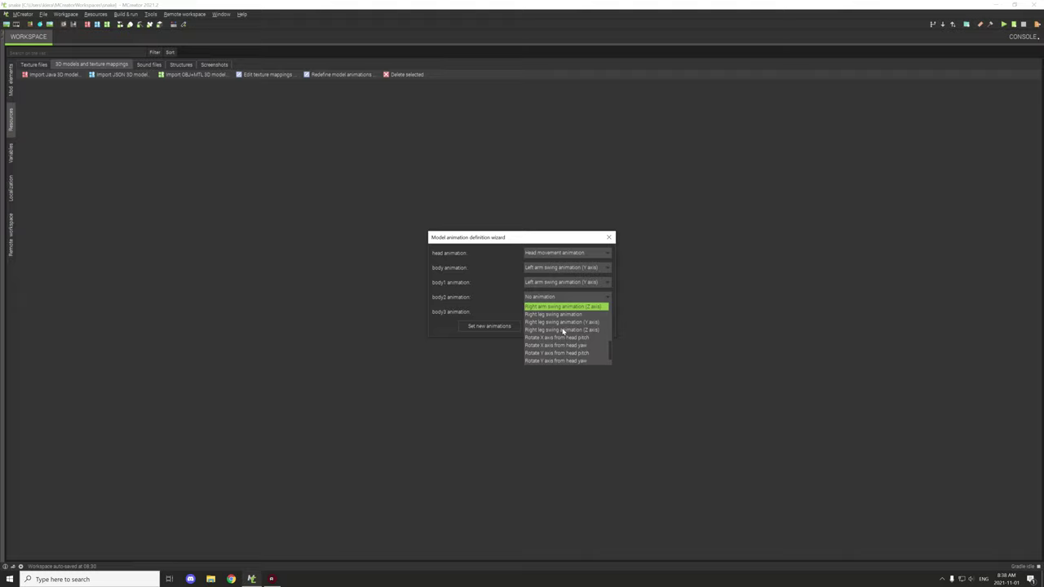
pyautogui.scroll(3, 563, 331)
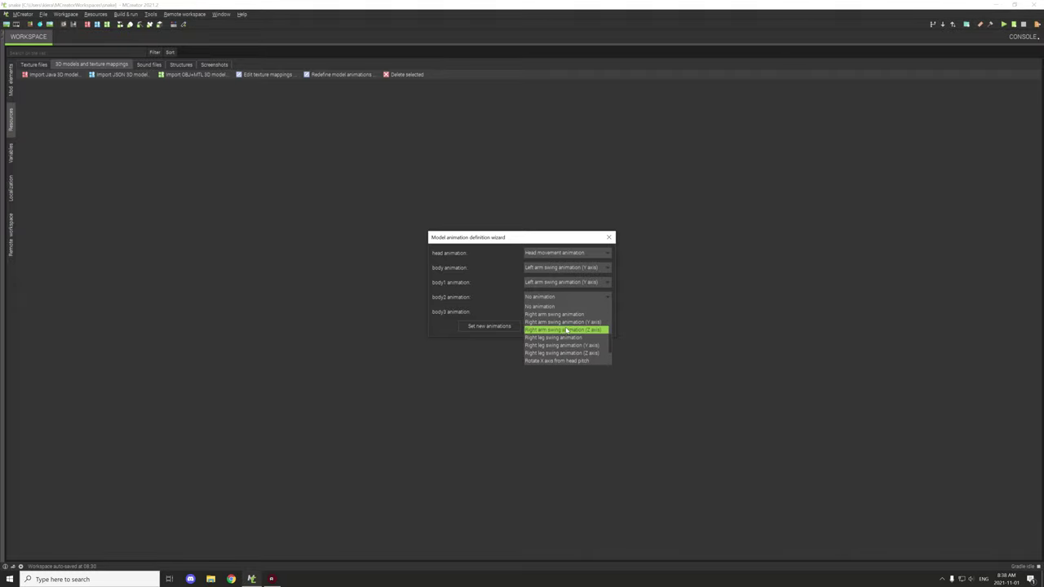
pyautogui.click(569, 323)
pyautogui.click(569, 312)
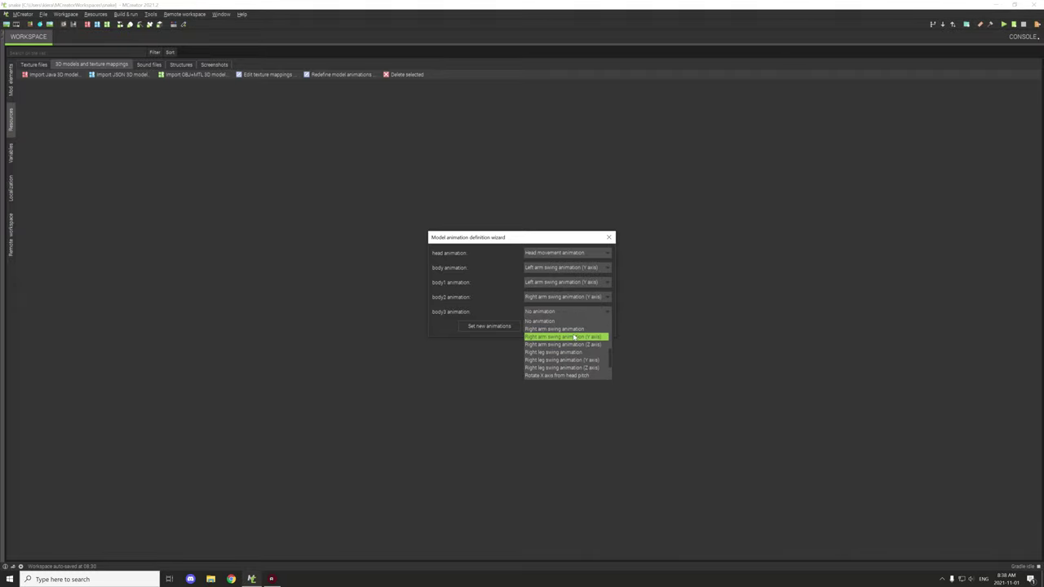
pyautogui.scroll(-3, 577, 340)
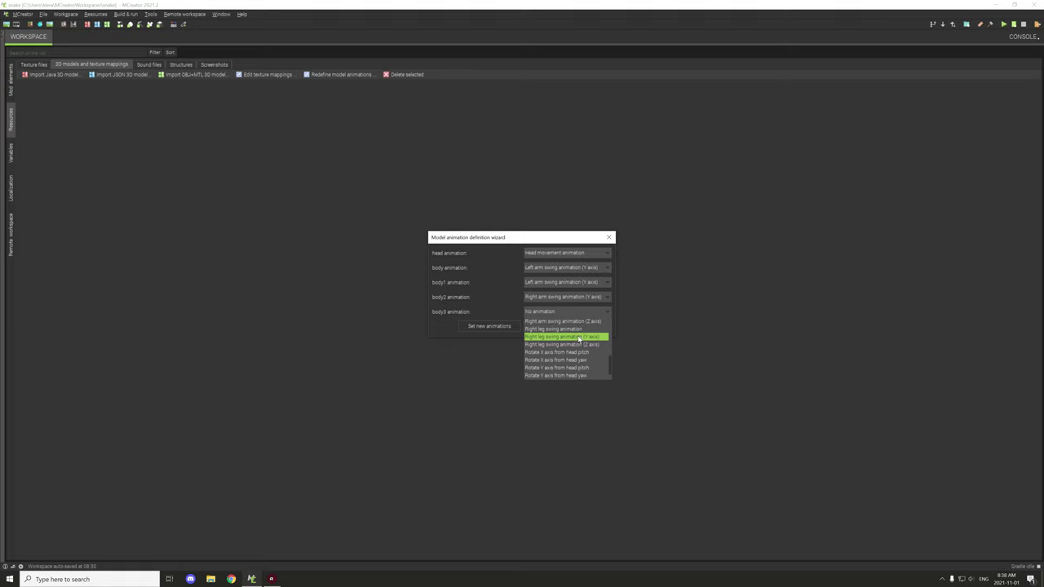
pyautogui.scroll(1, 579, 338)
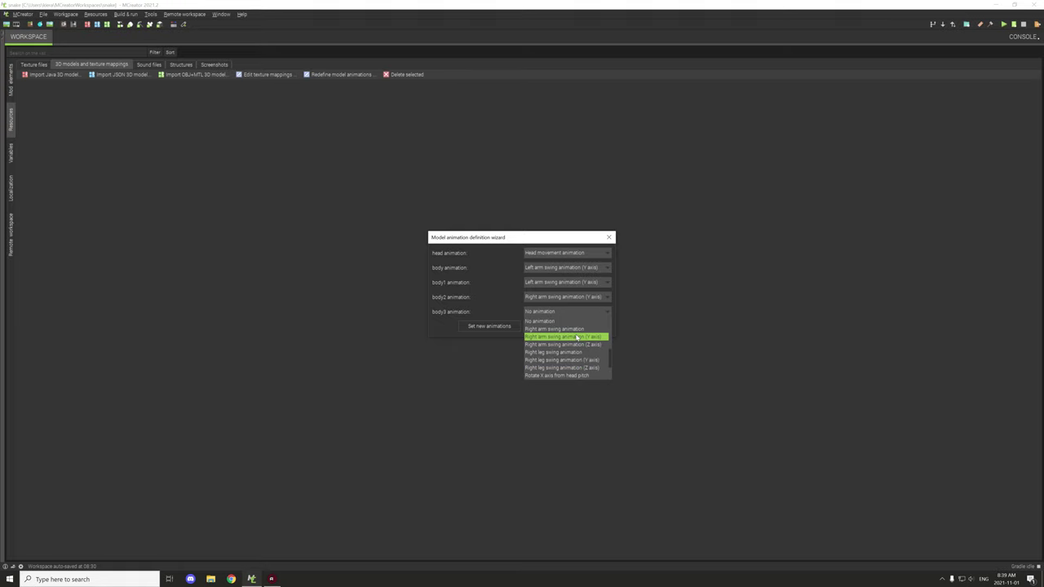
pyautogui.click(576, 337)
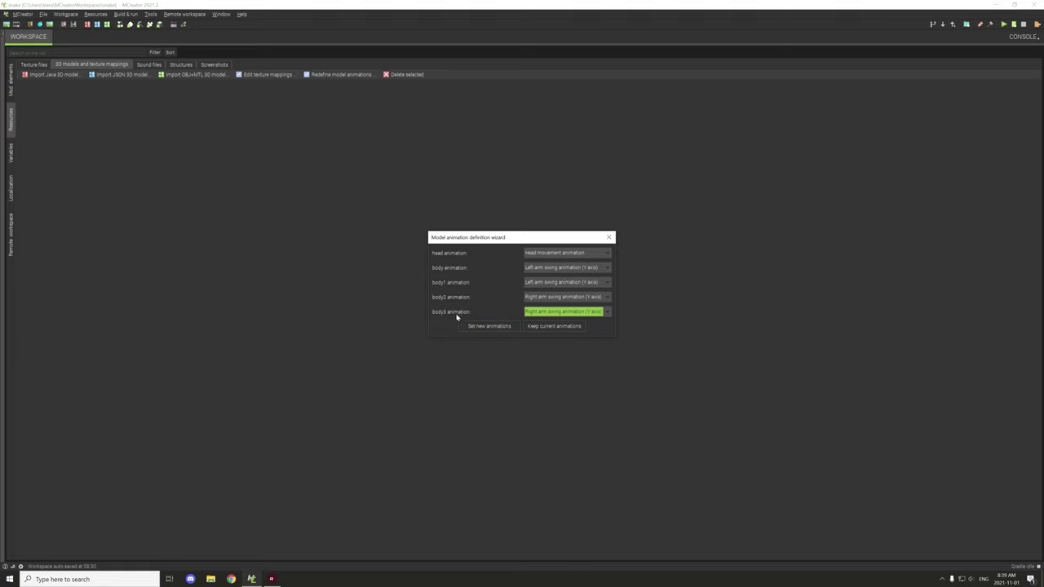
pyautogui.click(489, 327)
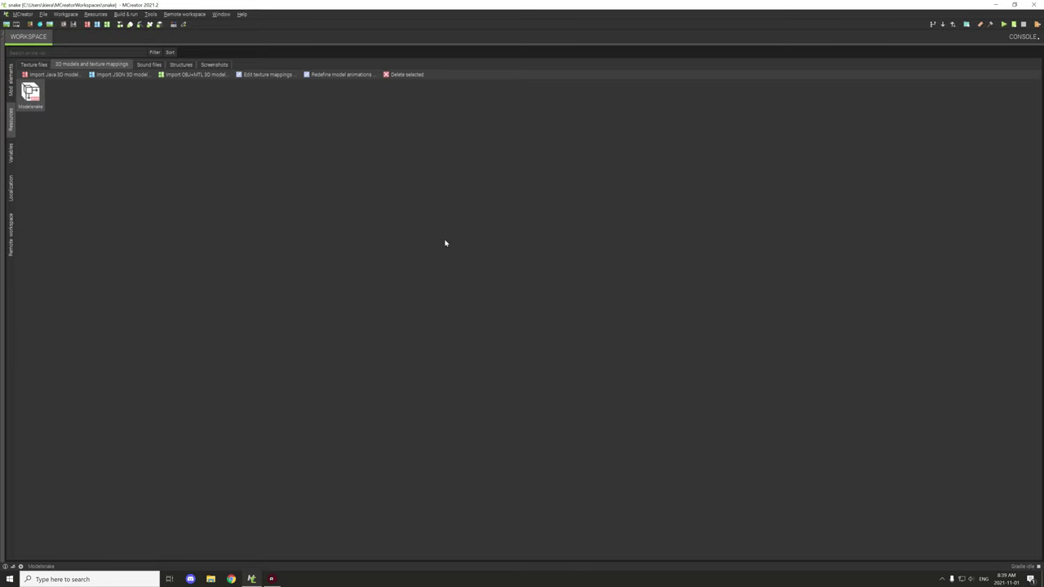
# Delete the existing snake texture from the workspace's texture files.
pyautogui.click(30, 64)
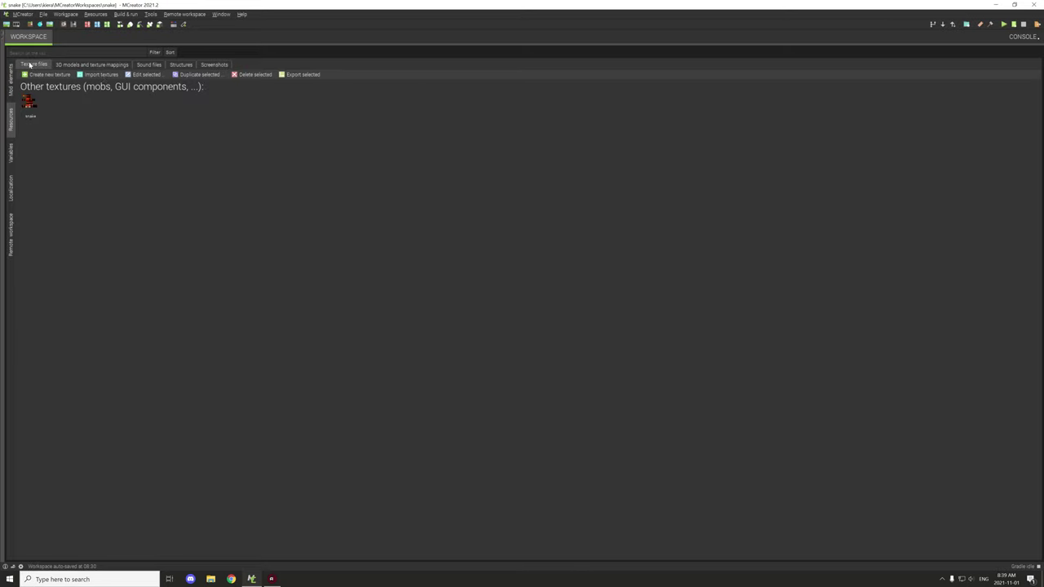
pyautogui.click(247, 75)
pyautogui.click(507, 299)
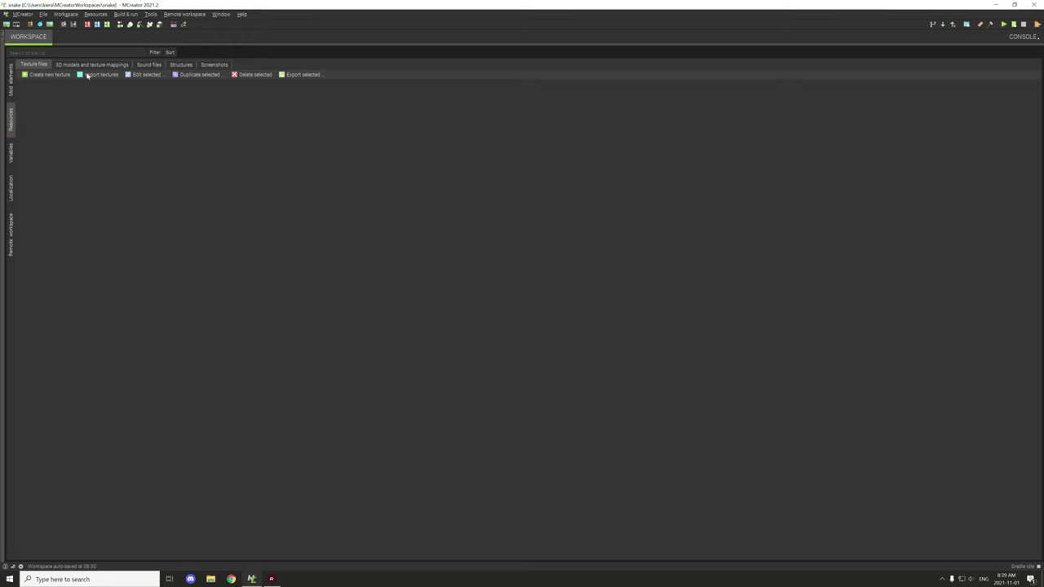
# Import snake.png from the Desktop as a mob texture.
pyautogui.click(90, 74)
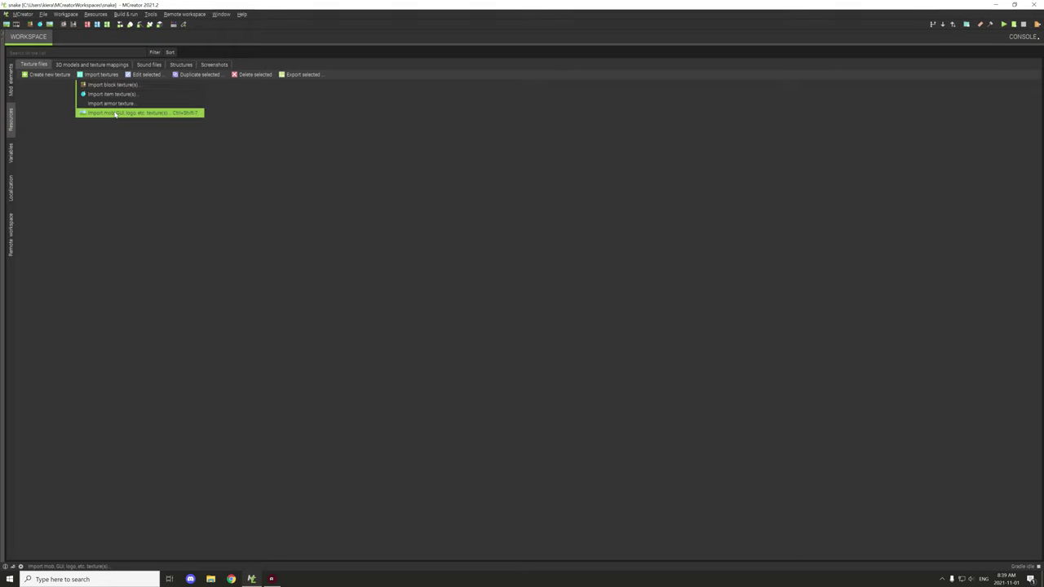
pyautogui.click(157, 114)
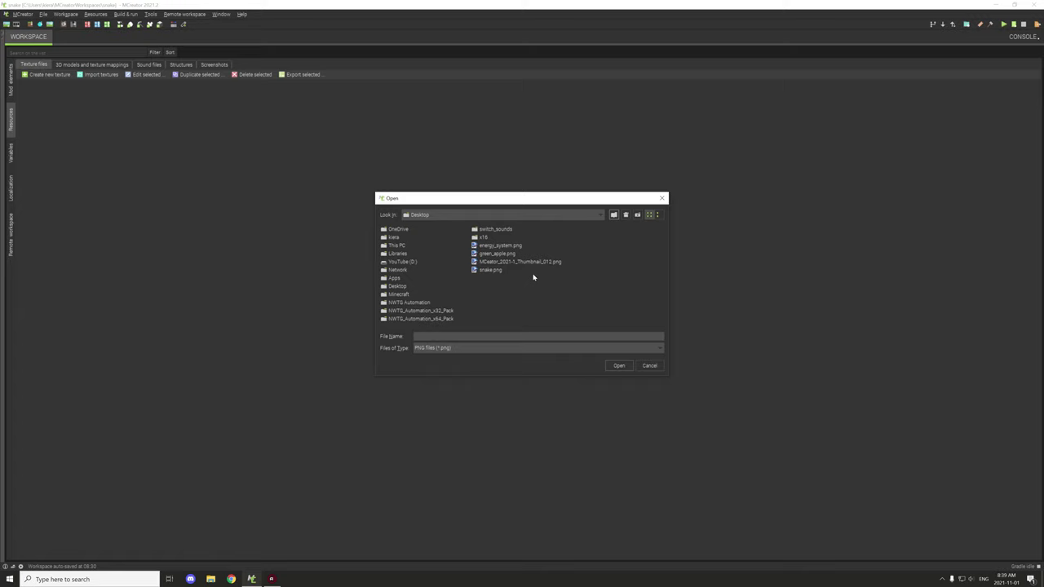
pyautogui.click(619, 366)
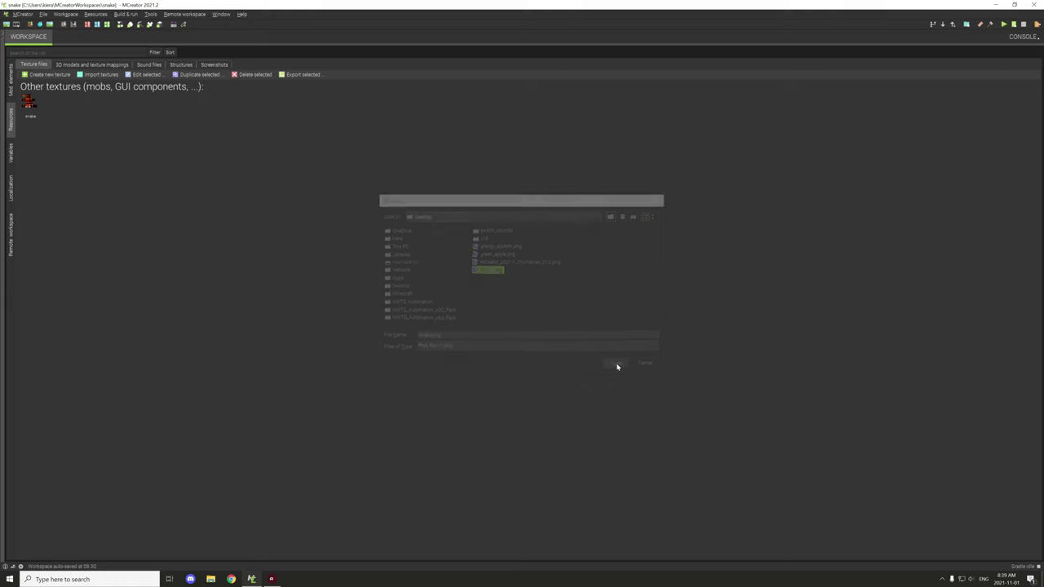
pyautogui.click(994, 4)
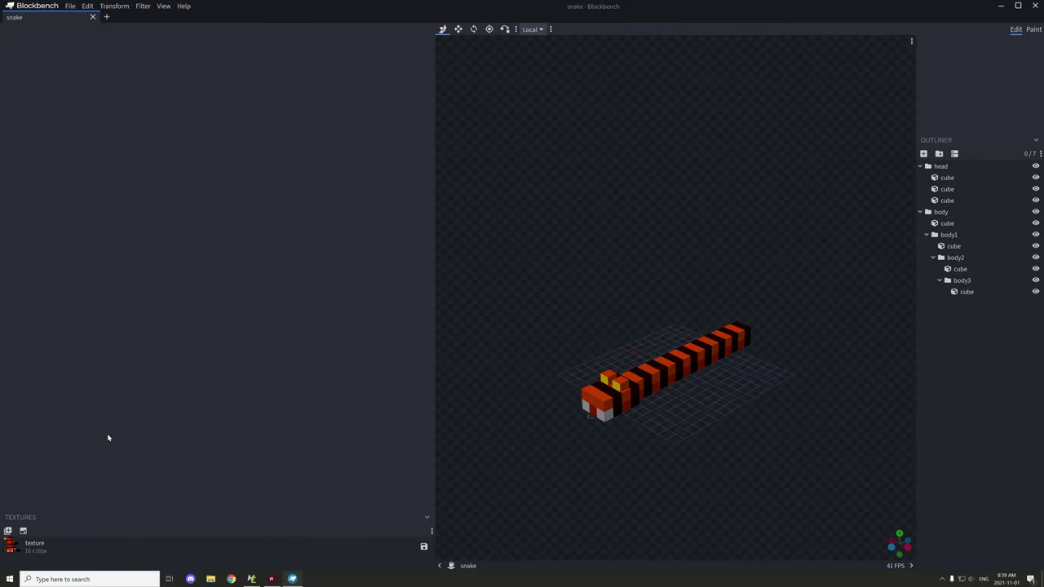
# Start saving the snake texture as a separate file in Blockbench, then cancel the save.
pyautogui.rightClick(12, 547)
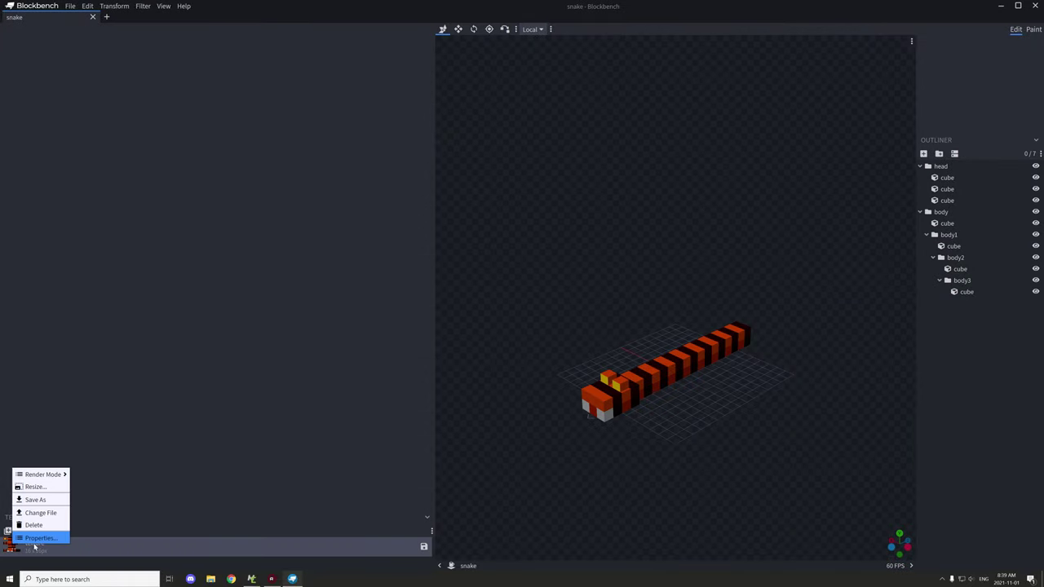
pyautogui.click(34, 500)
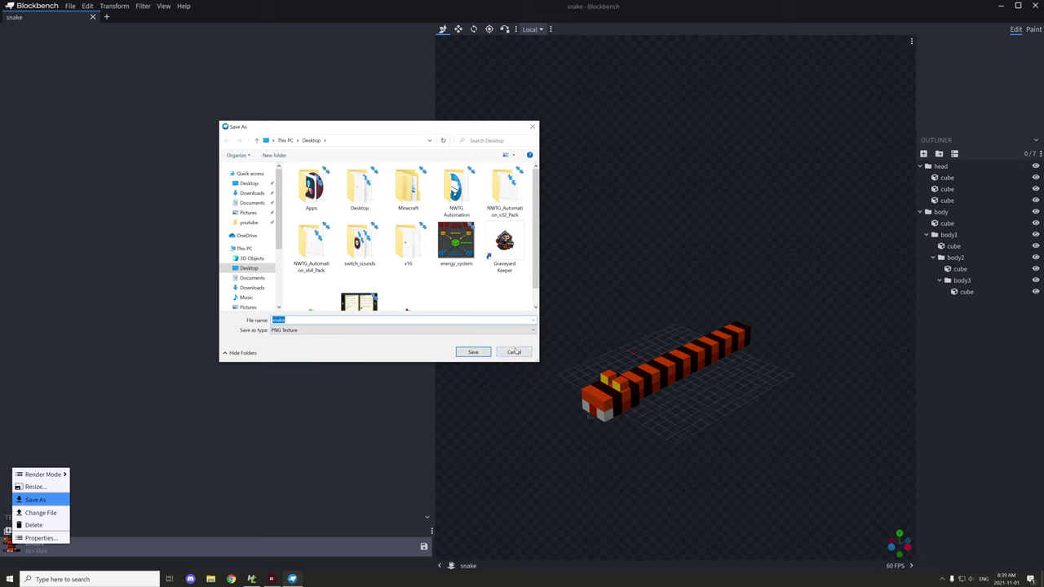
pyautogui.click(514, 352)
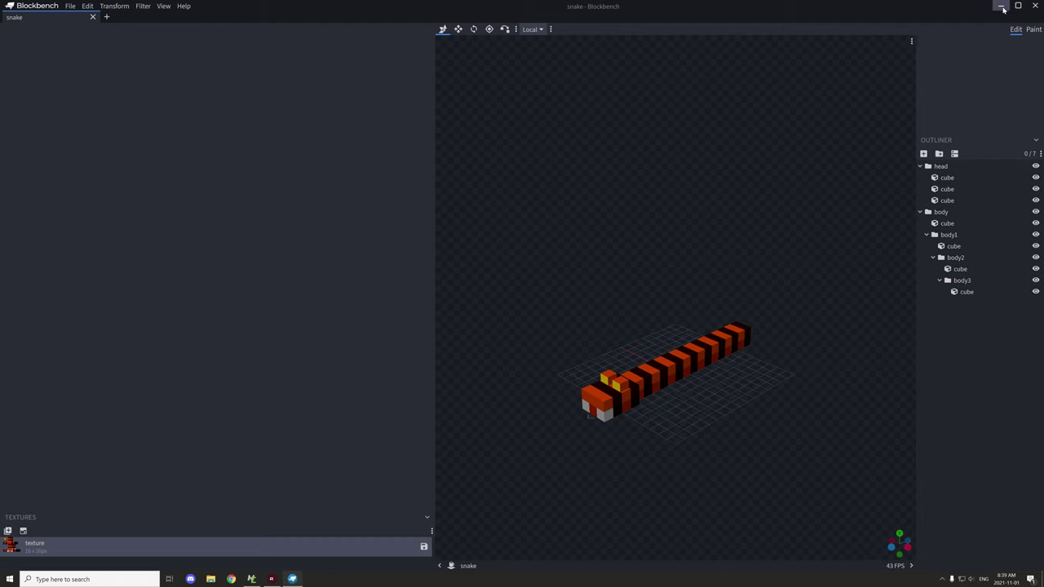
pyautogui.click(1002, 7)
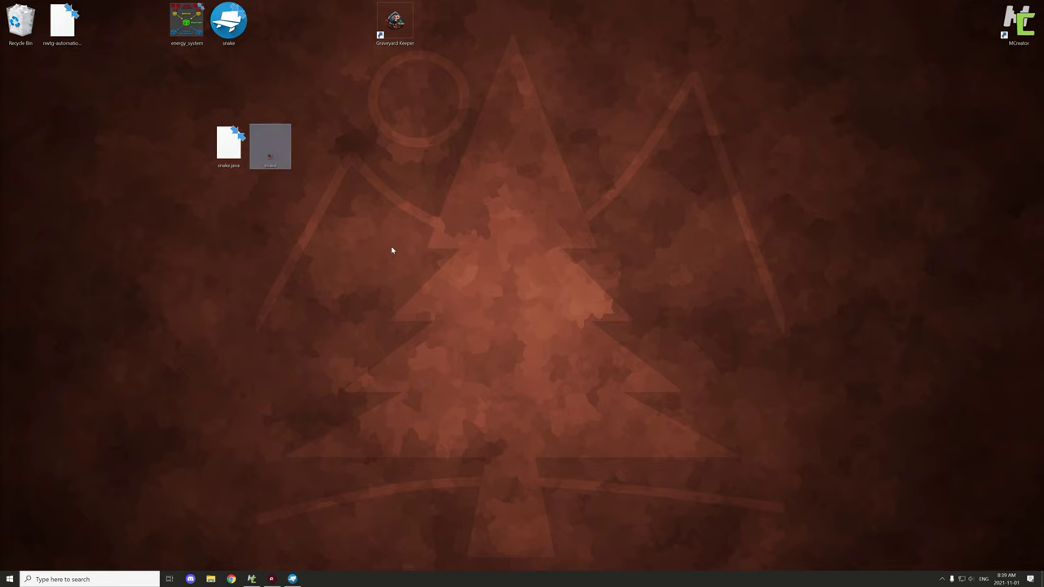
# Bring MCreator forward on the Mod elements list showing the Snake entity and spawning procedure.
pyautogui.click(292, 579)
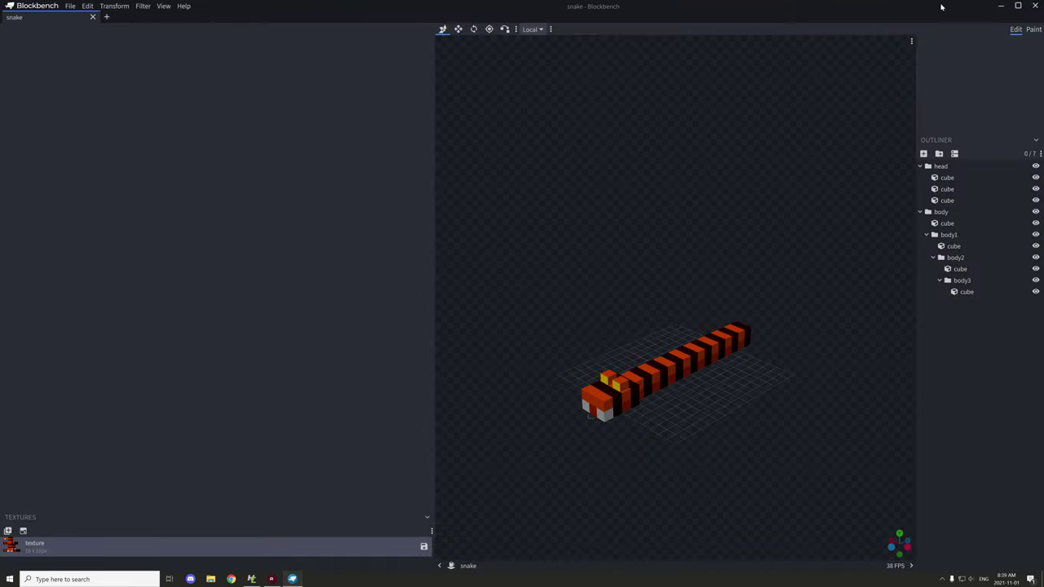
pyautogui.click(1005, 6)
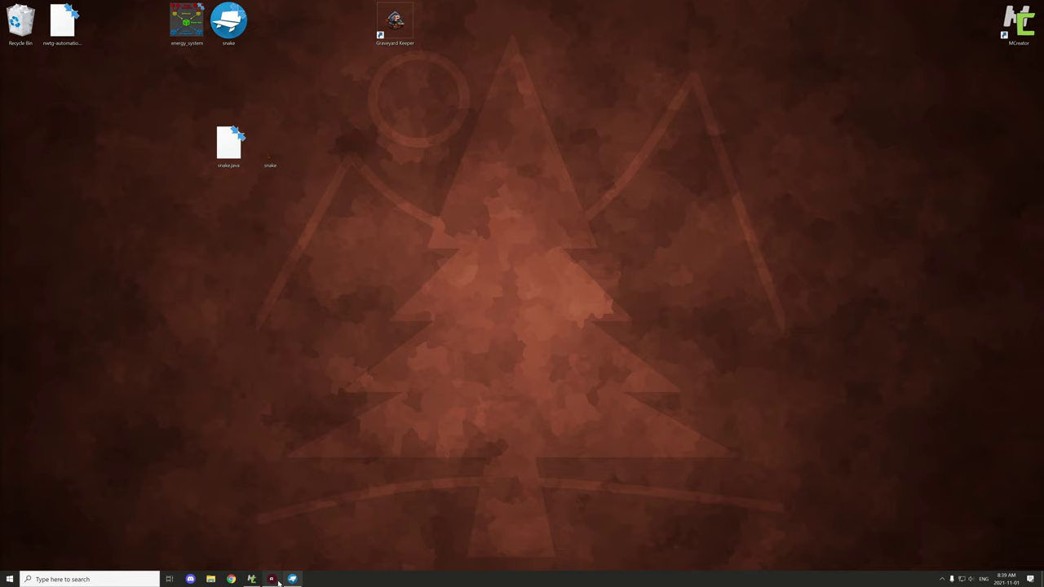
pyautogui.click(252, 580)
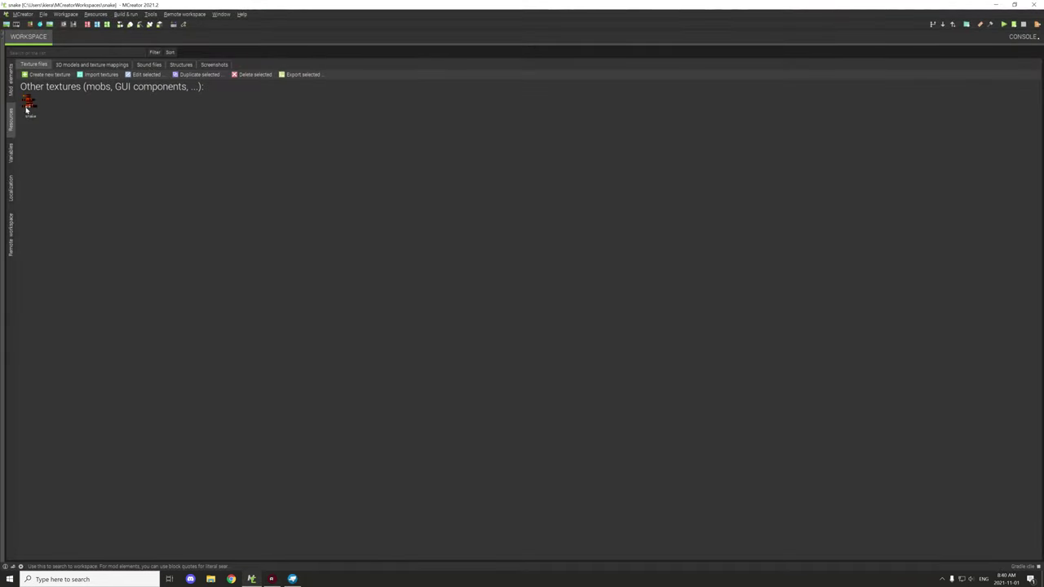
pyautogui.click(10, 79)
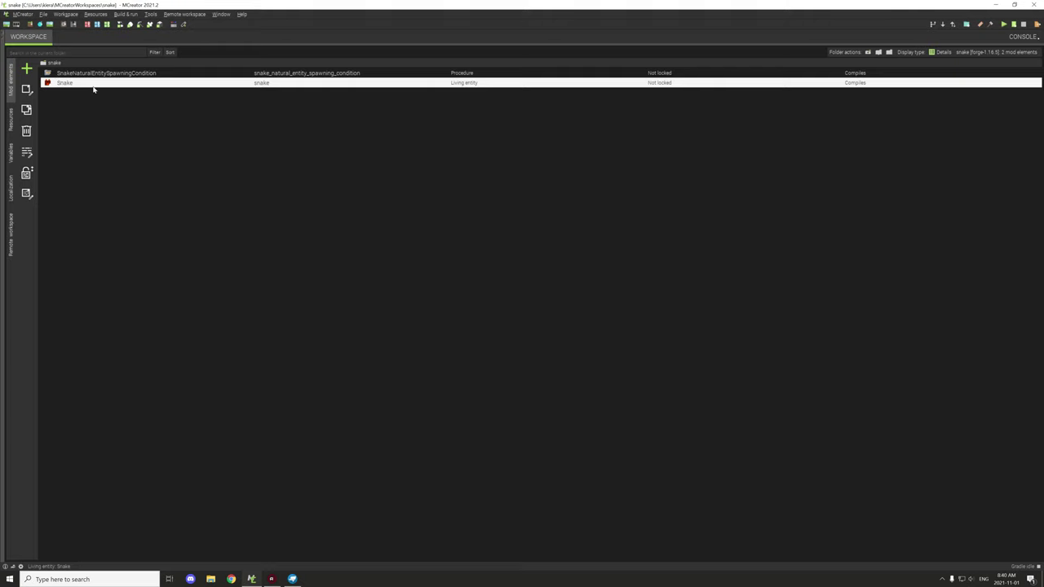
# Open the Snake living entity and set its entity model to Modelsnake.
pyautogui.doubleClick(93, 84)
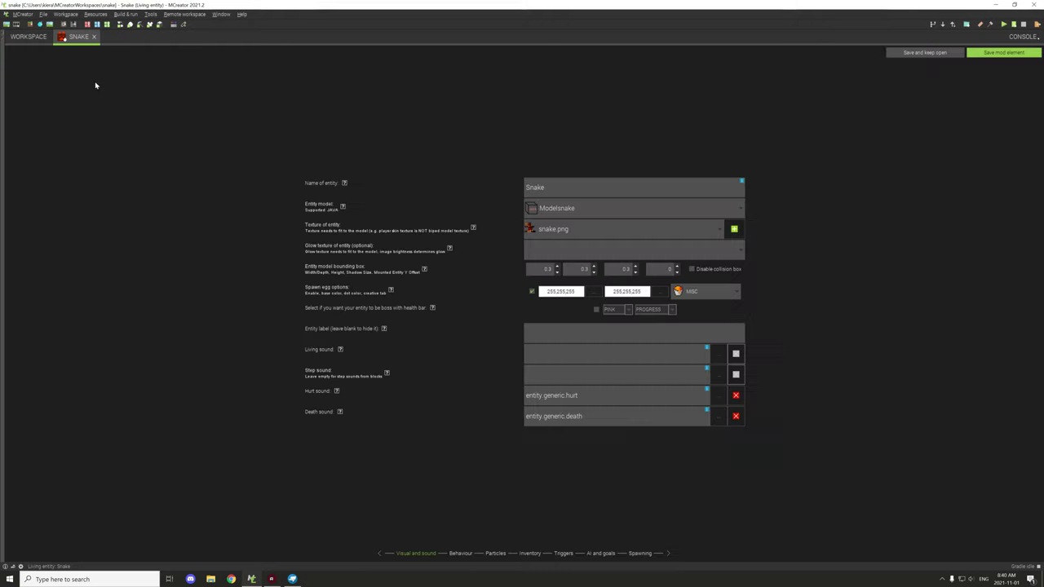
pyautogui.click(604, 209)
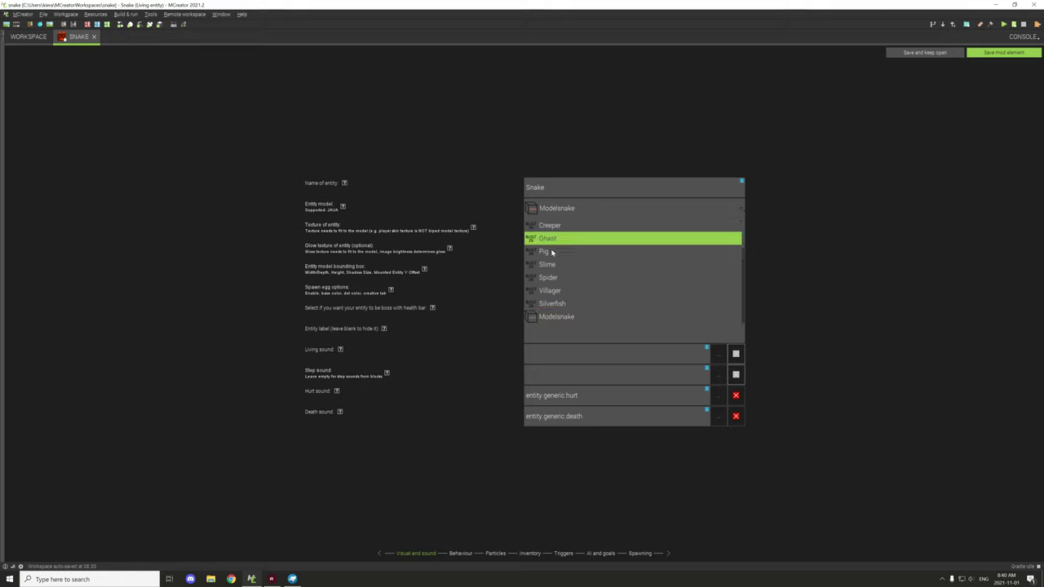
pyautogui.click(551, 318)
# Keep snake.png as the entity texture and leave the glow texture empty.
pyautogui.click(573, 228)
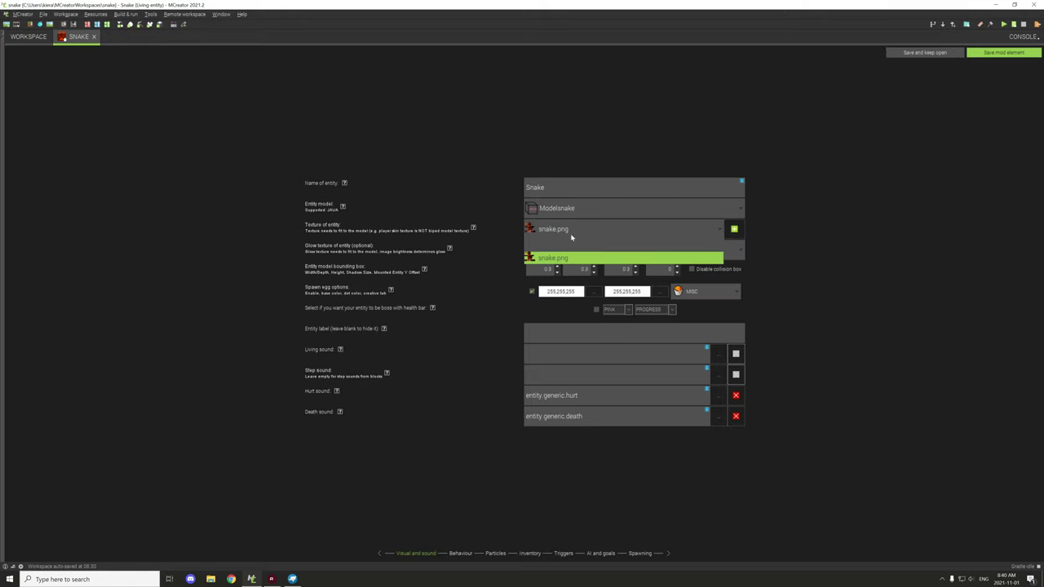
pyautogui.click(569, 232)
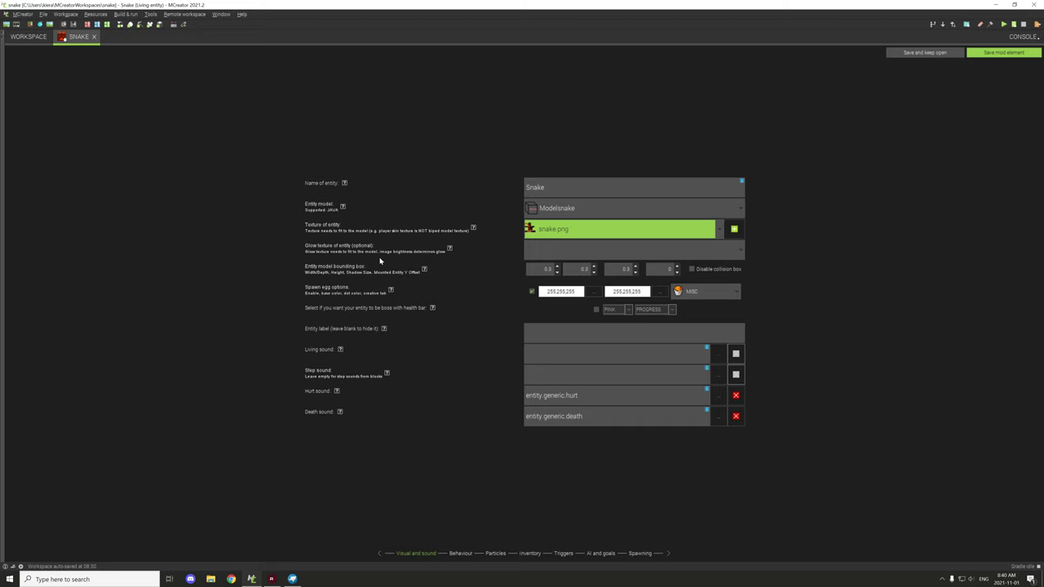
pyautogui.click(549, 227)
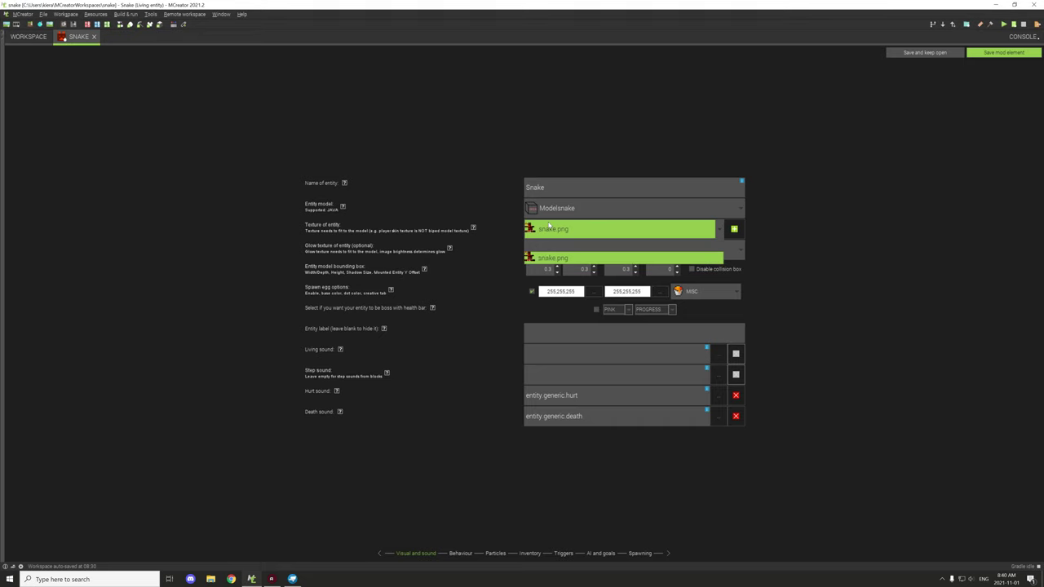
pyautogui.click(552, 258)
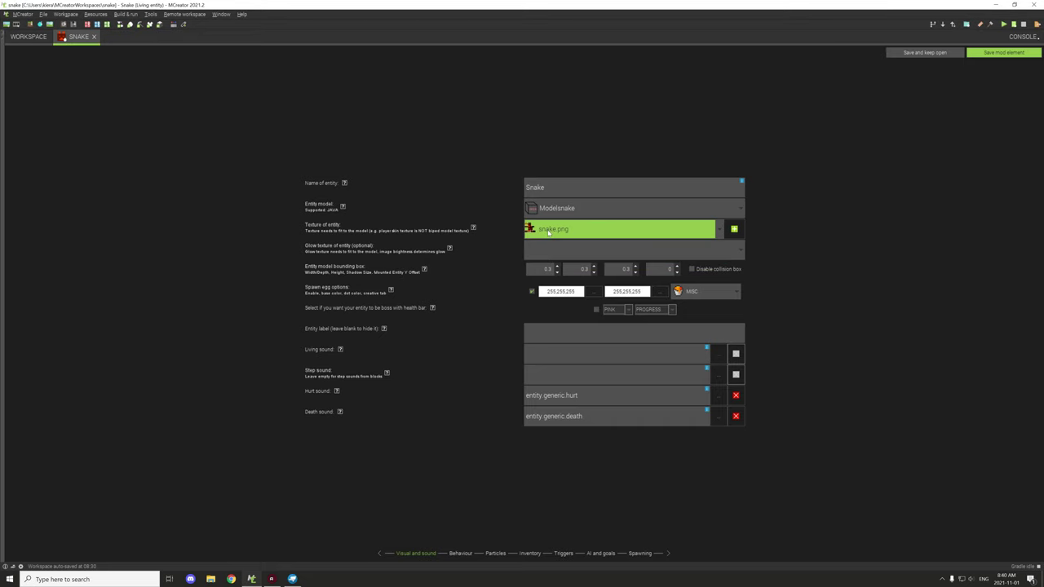
pyautogui.click(546, 256)
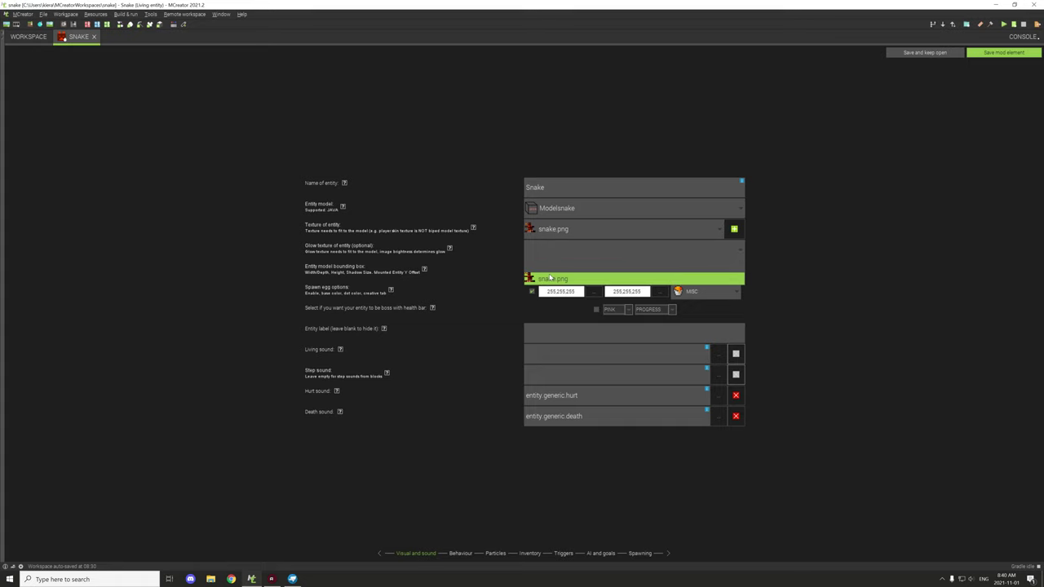
pyautogui.click(561, 225)
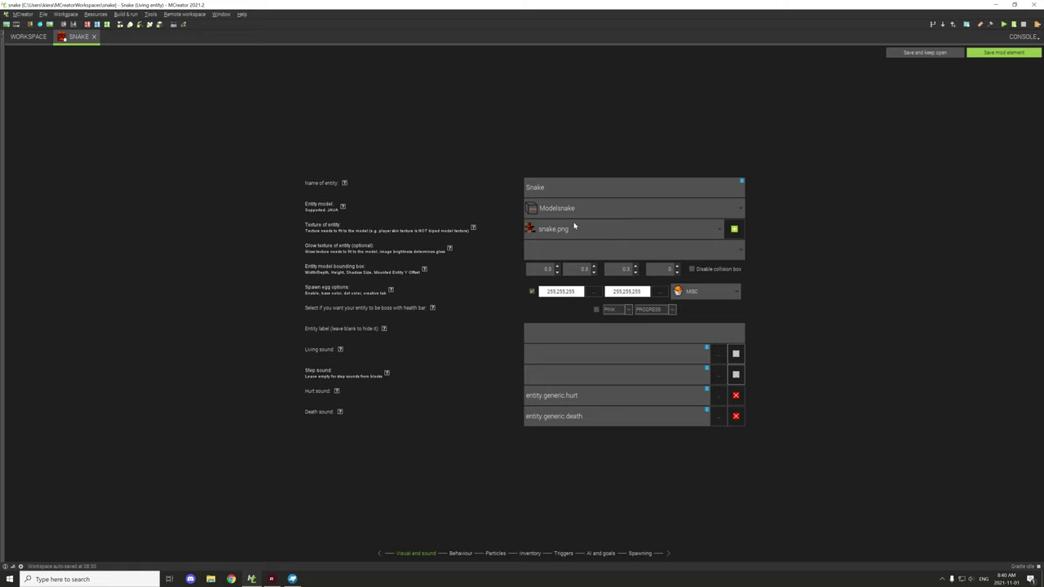
pyautogui.click(547, 249)
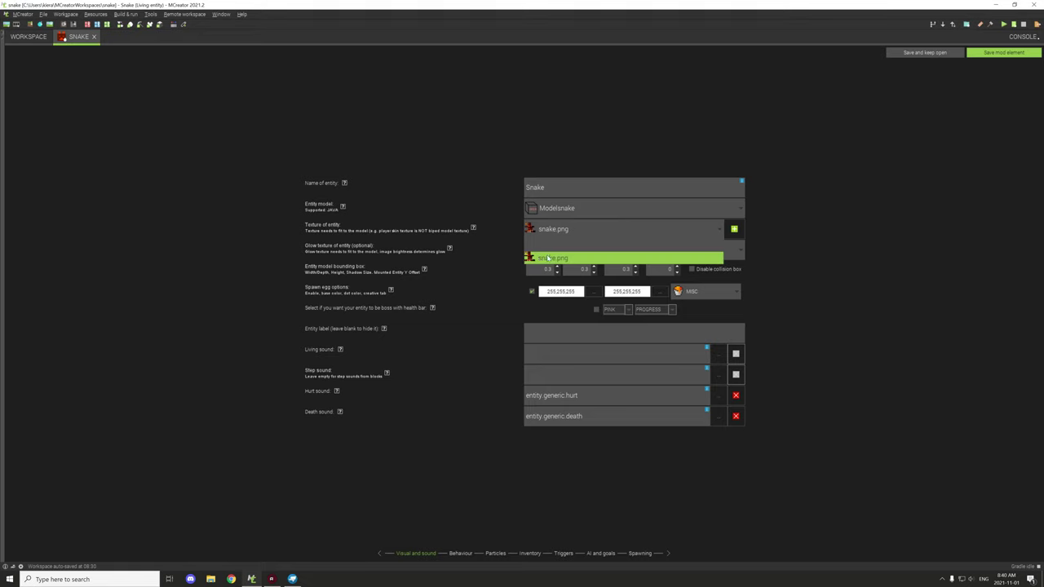
pyautogui.click(490, 228)
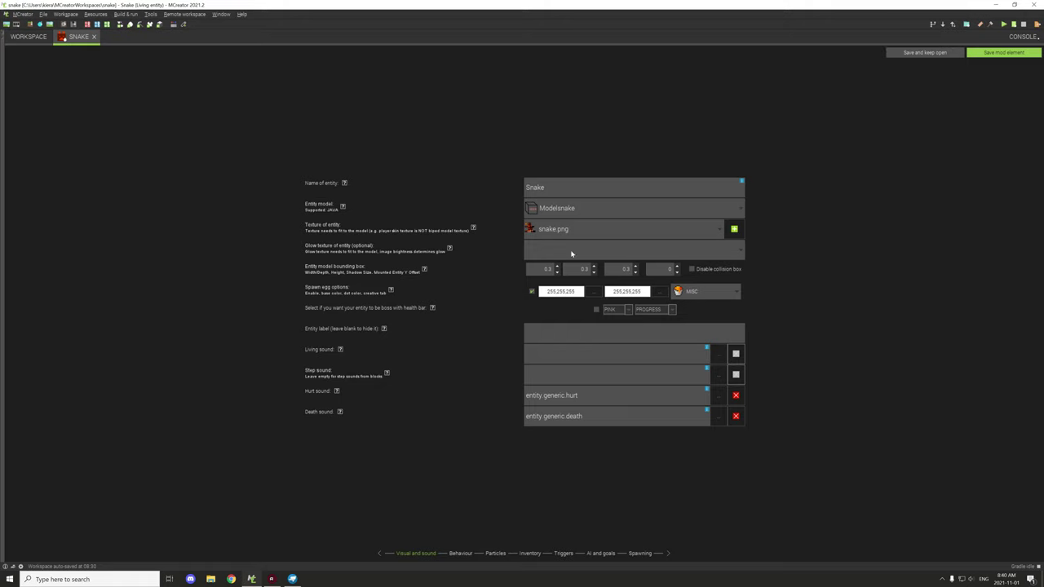
# Review the Behaviour, Particles, Inventory, Triggers, AI and goals and Spawning pages, then save the Snake entity.
pyautogui.click(476, 554)
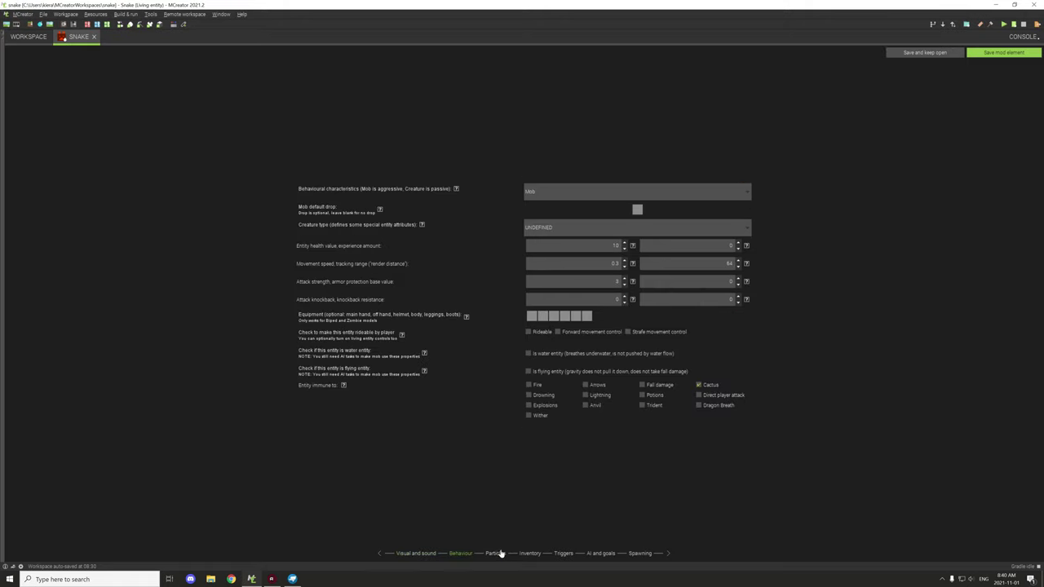
pyautogui.click(495, 553)
pyautogui.click(531, 553)
pyautogui.click(563, 553)
pyautogui.click(603, 553)
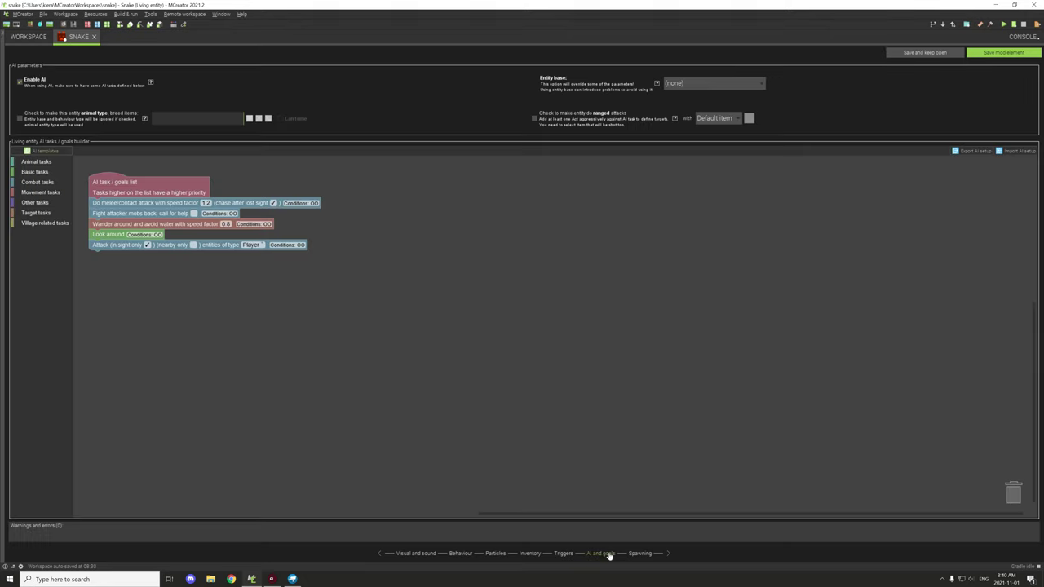
pyautogui.click(640, 553)
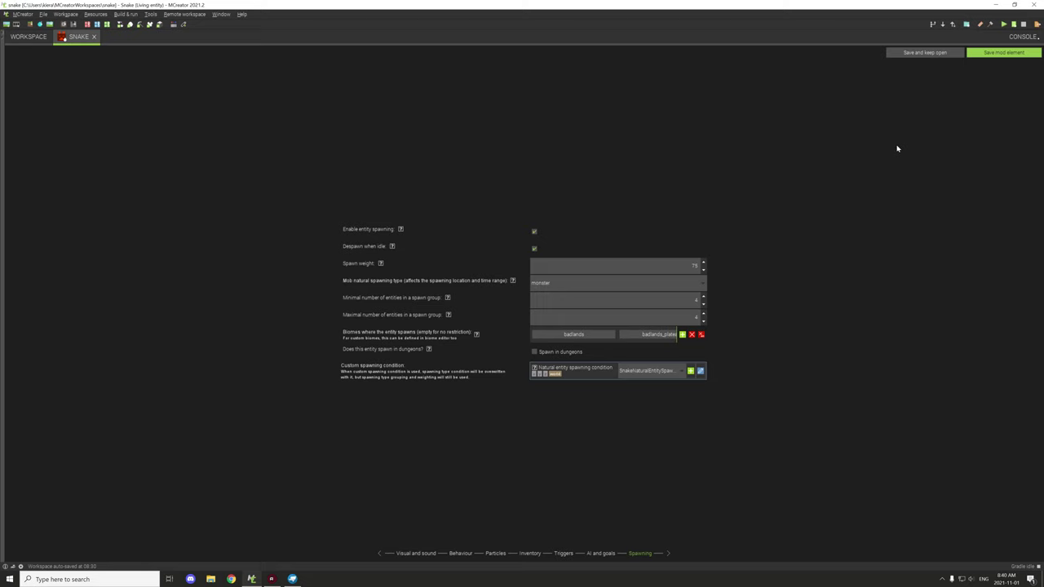
pyautogui.click(999, 52)
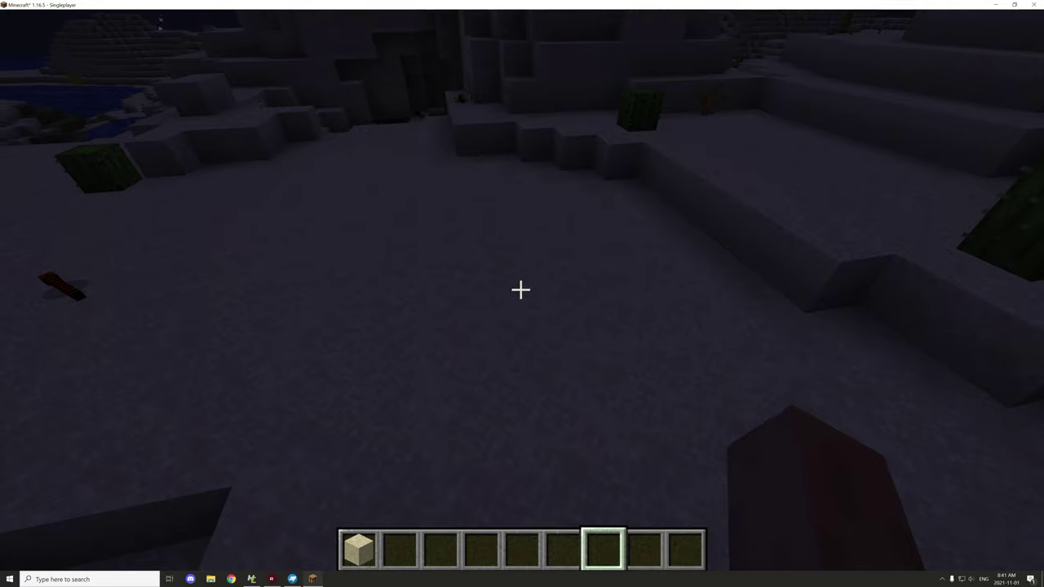
# Walk up to the red-and-black striped snake and follow it as it crawls over the snow.
pyautogui.press('w')
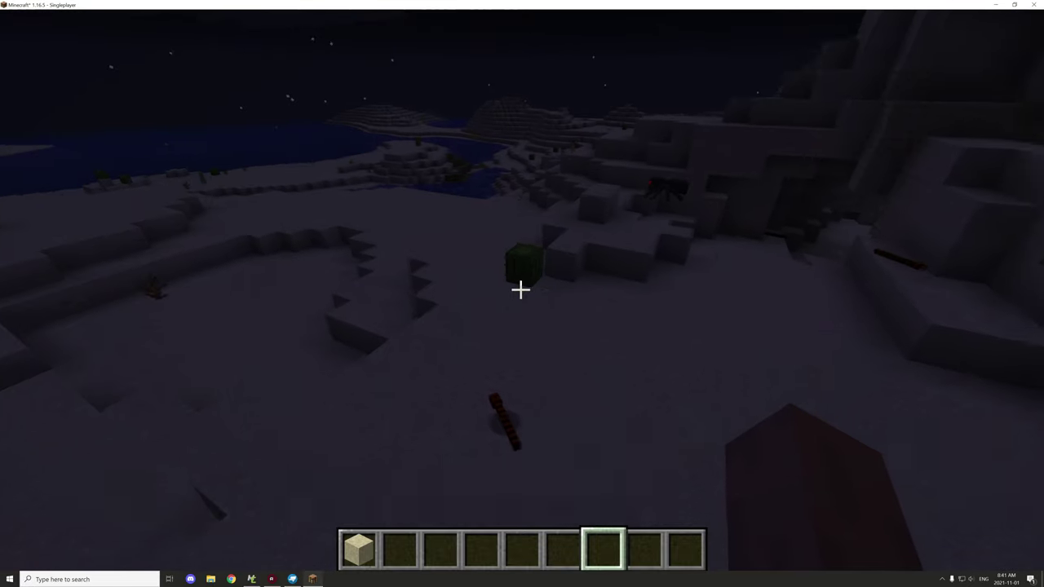
pyautogui.press('w')
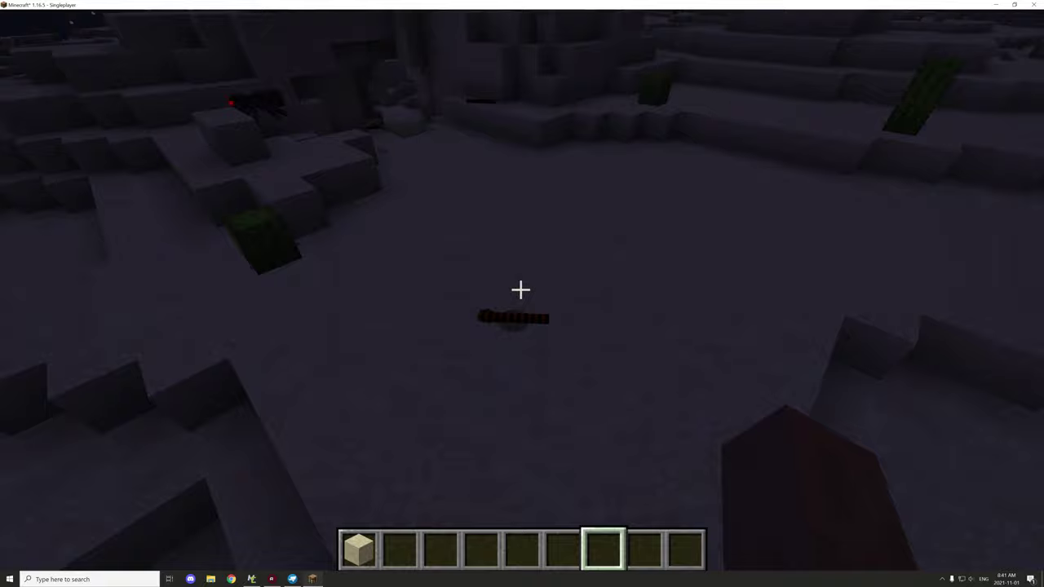
pyautogui.press('w')
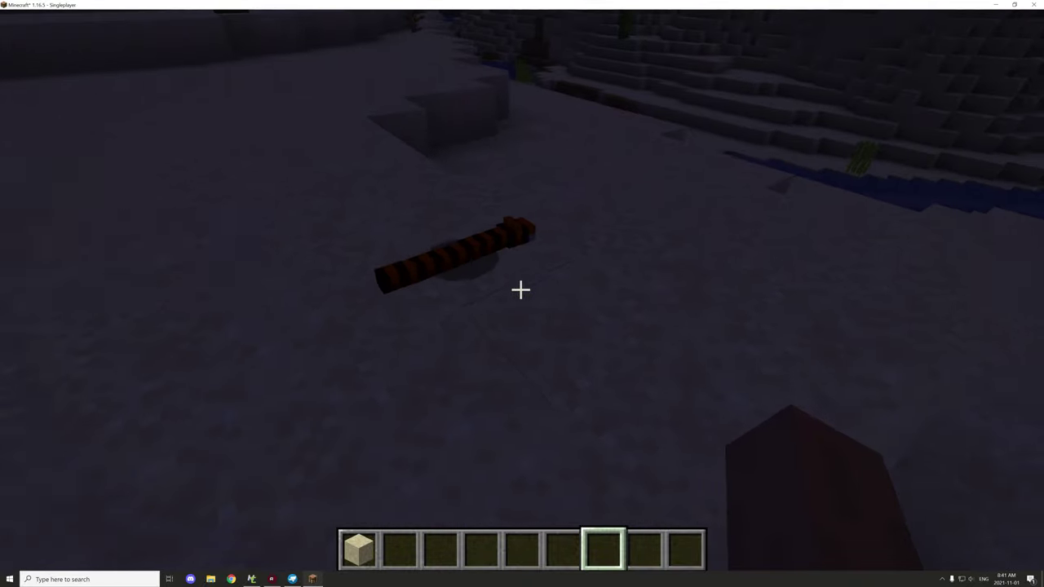
pyautogui.press('w')
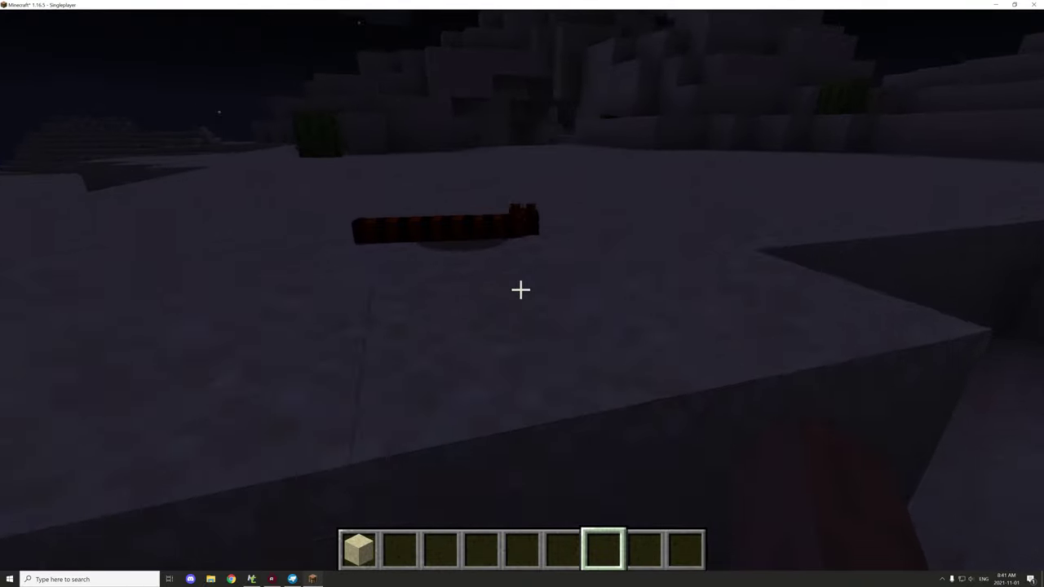
pyautogui.press('w')
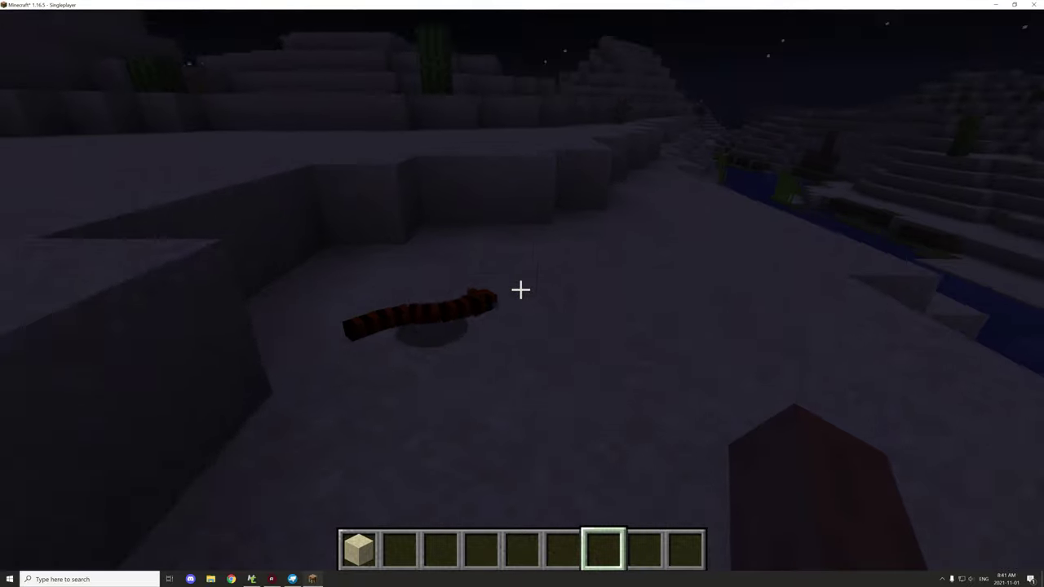
pyautogui.press('w')
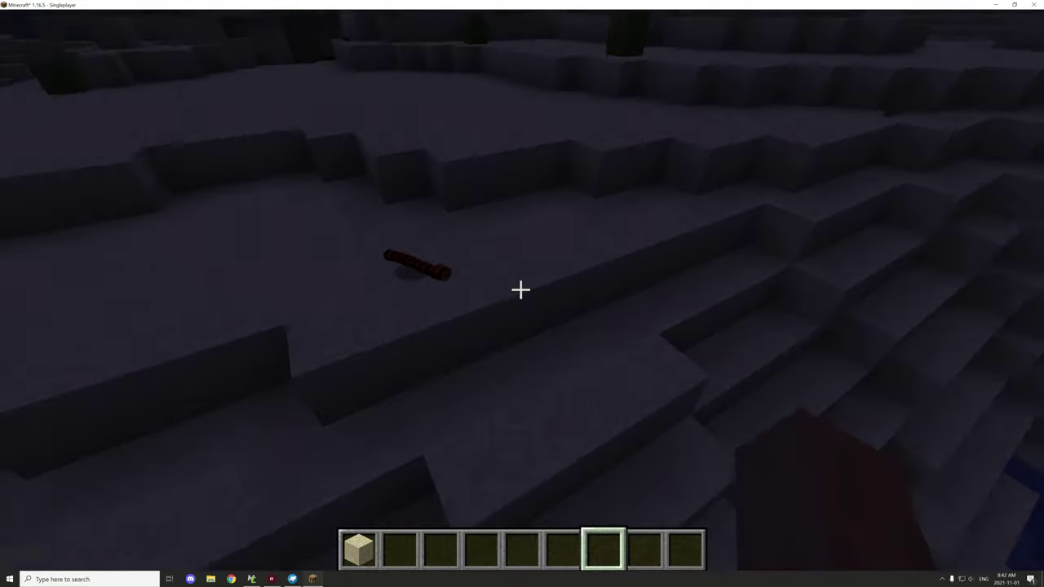
pyautogui.press('s')
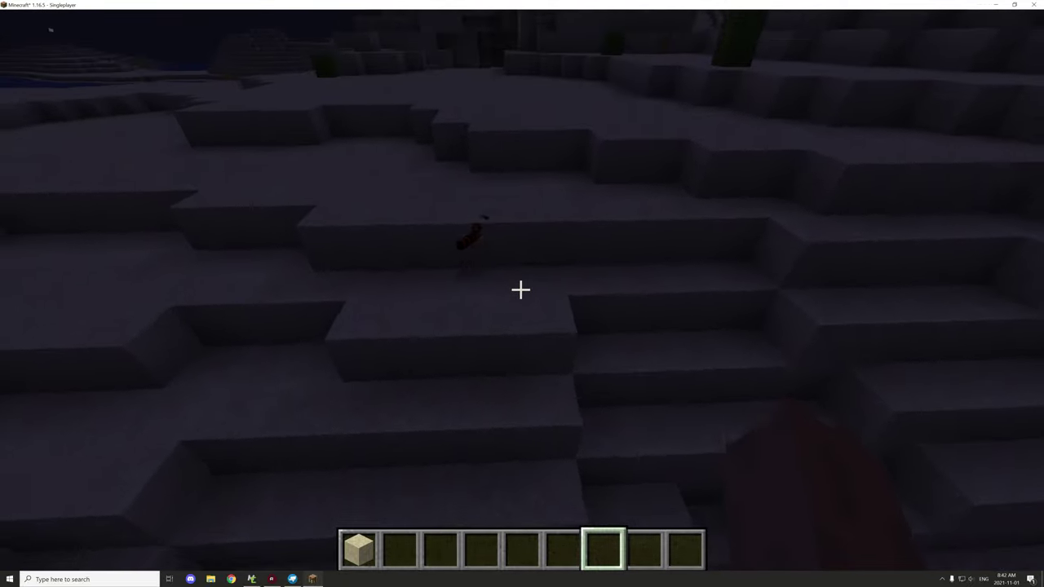
pyautogui.press('w')
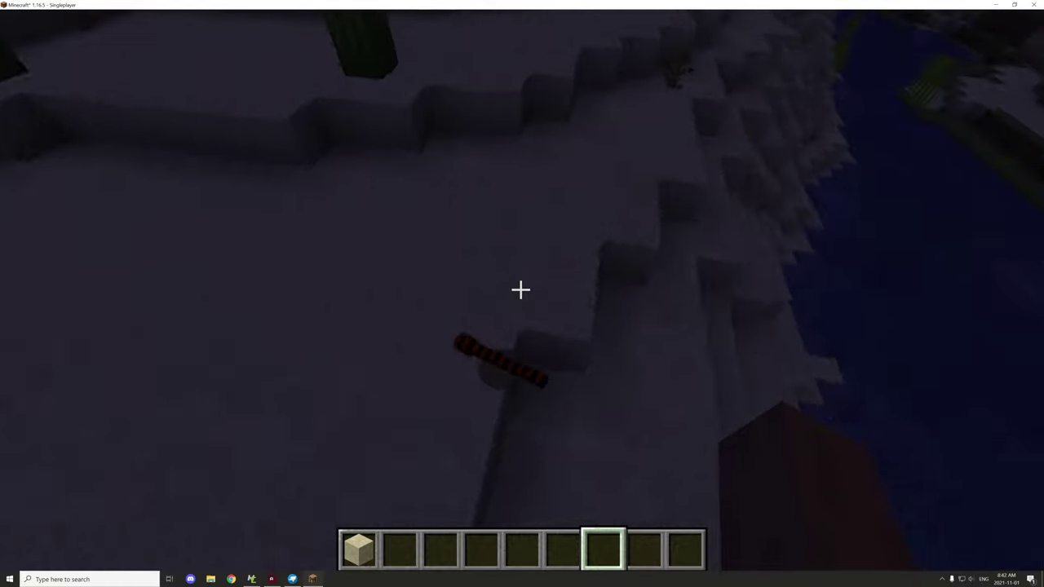
pyautogui.press('w')
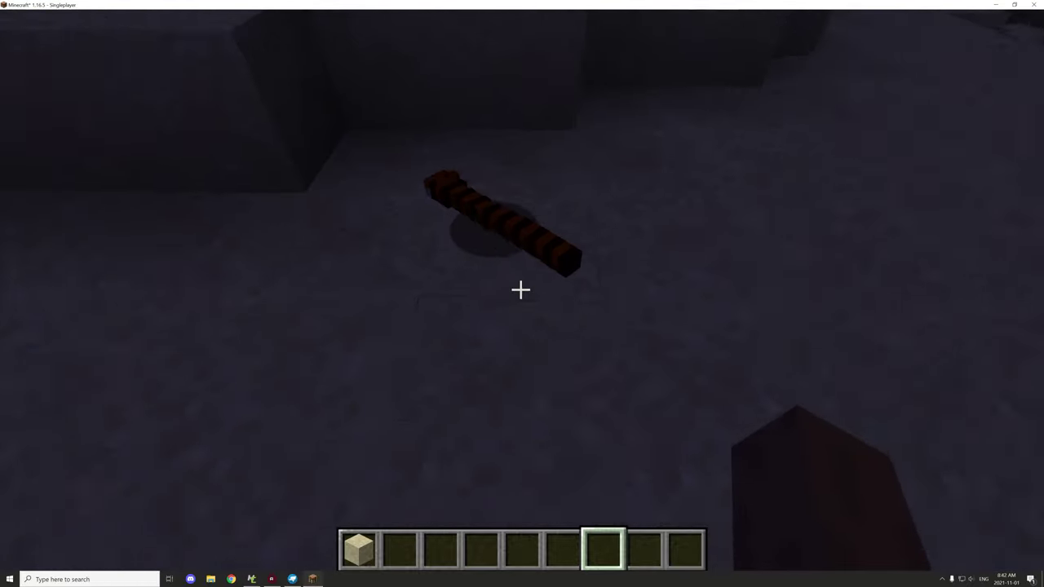
pyautogui.press('w')
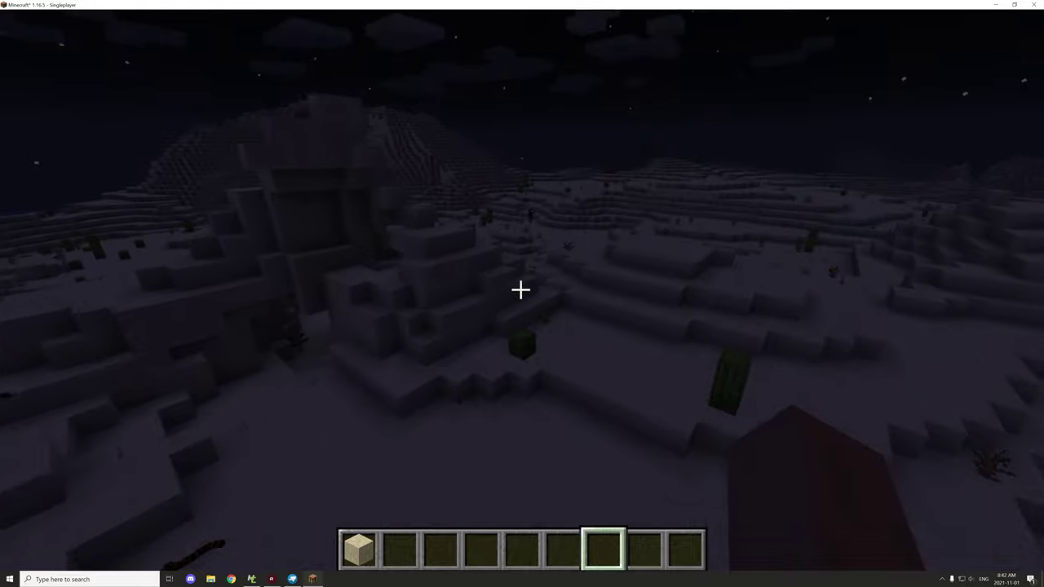
# Walk across the snowy hills toward the mountain and past the near ridge.
pyautogui.press('w')
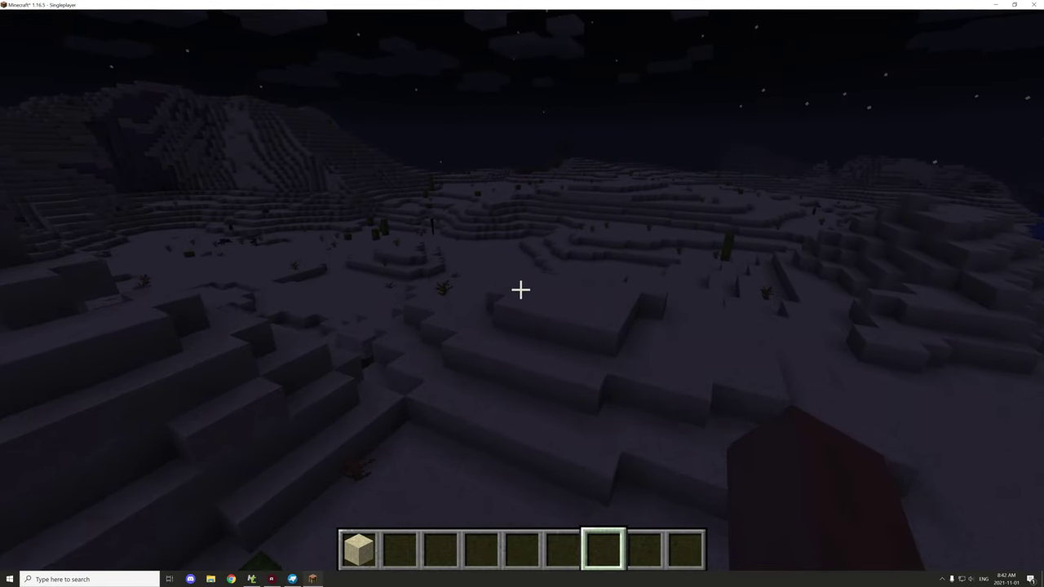
pyautogui.press('w')
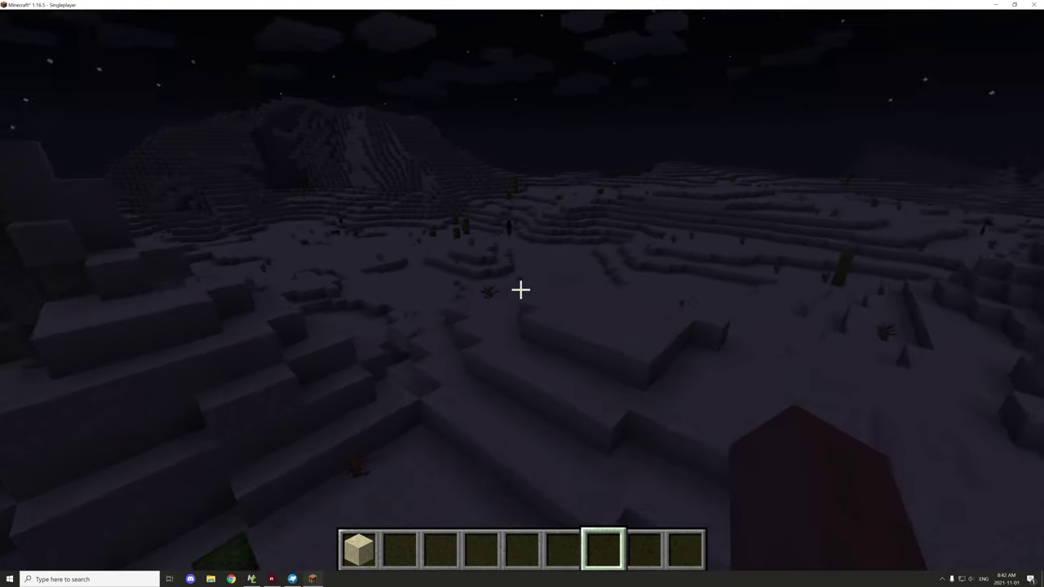
pyautogui.press('w')
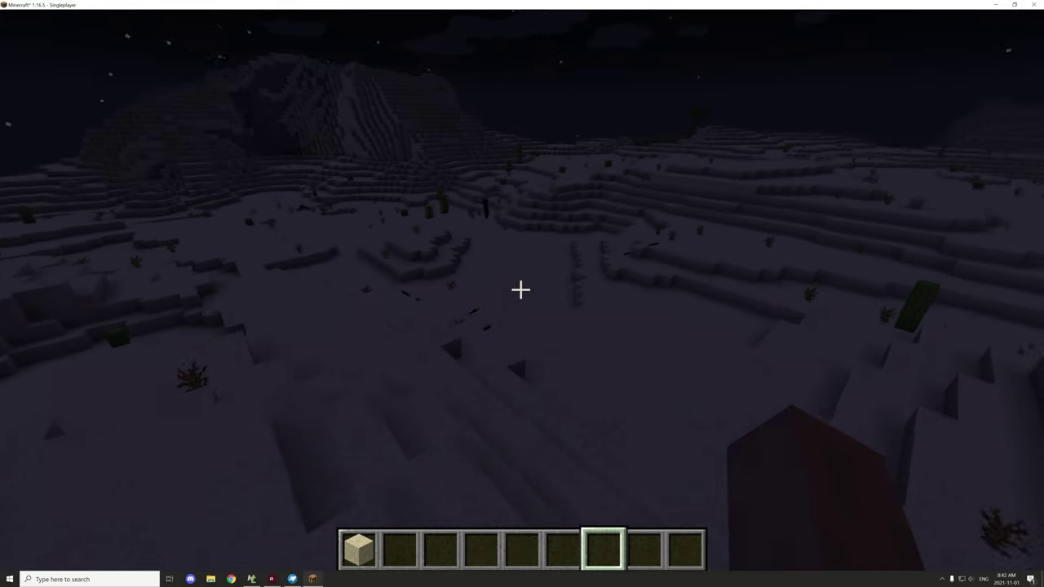
pyautogui.press('w')
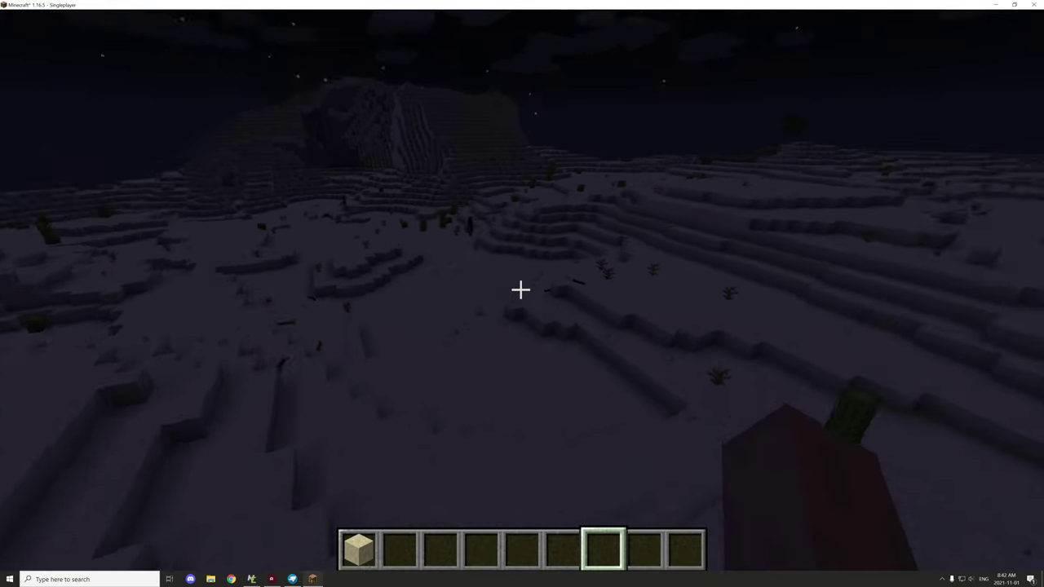
pyautogui.press('w')
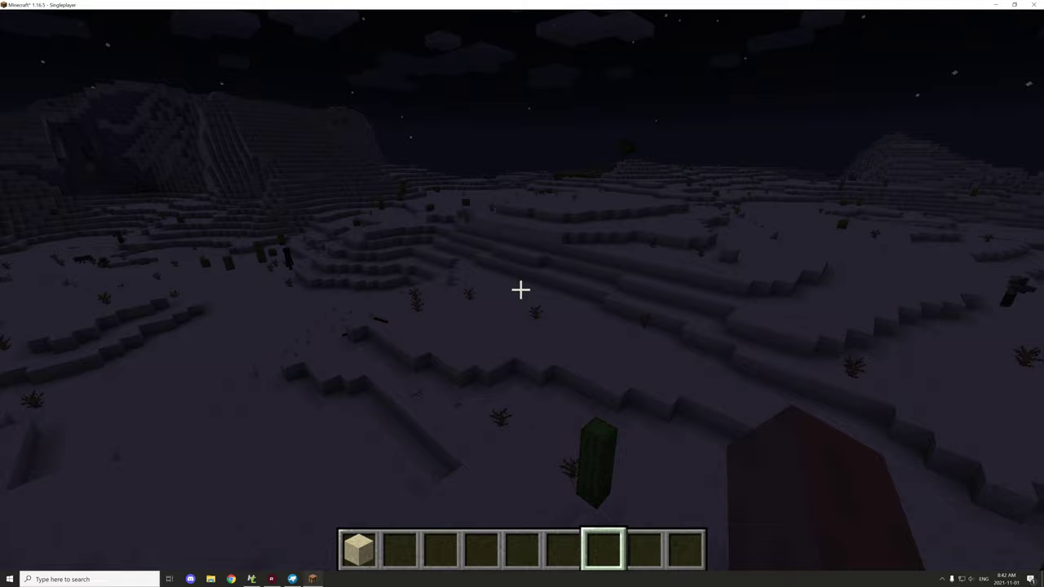
pyautogui.press('w')
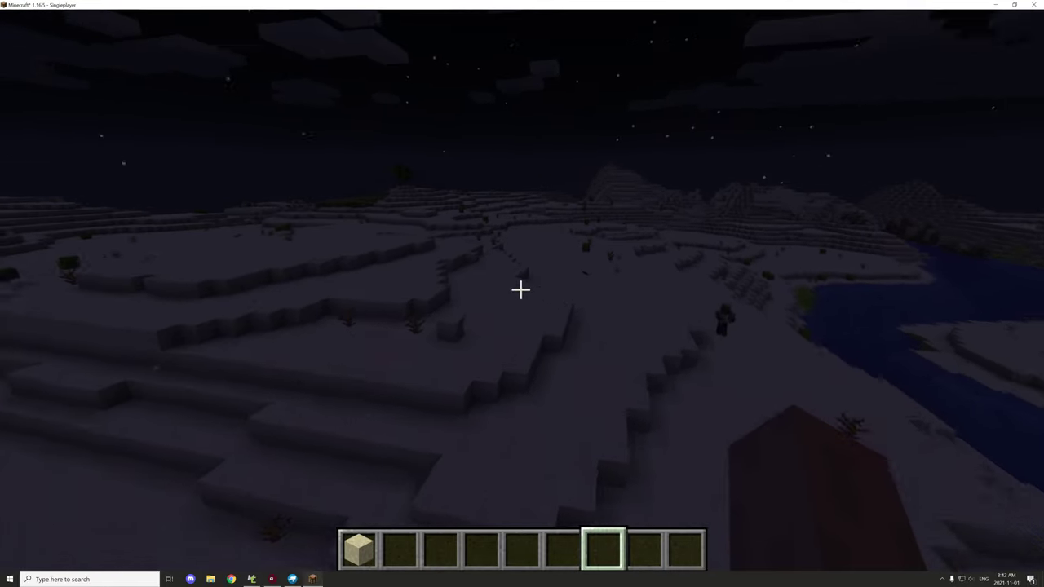
pyautogui.press('w')
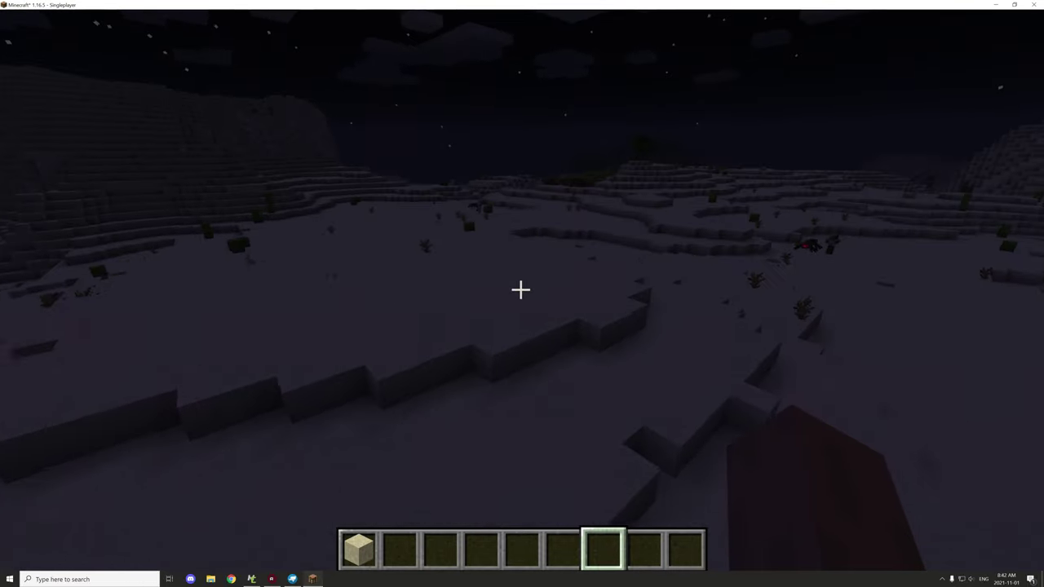
pyautogui.press('w')
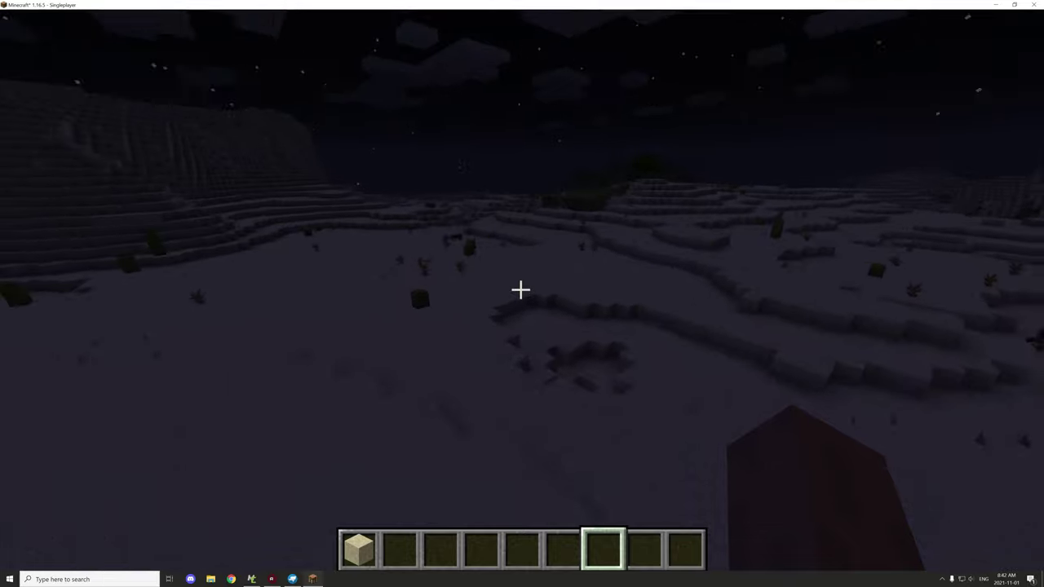
# Continue over the snow to the trees and walk along beside the river.
pyautogui.press('w')
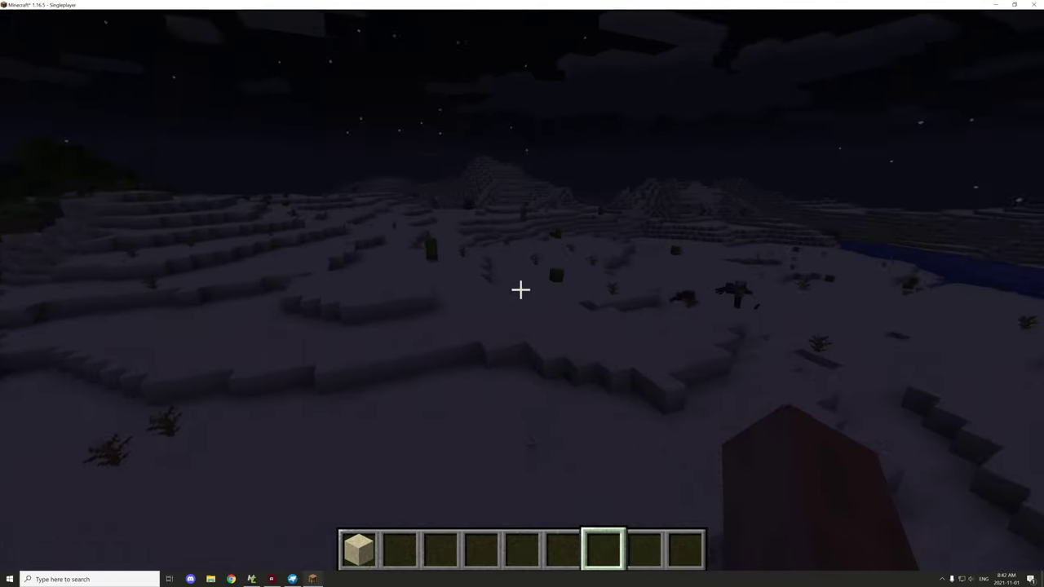
pyautogui.press('w')
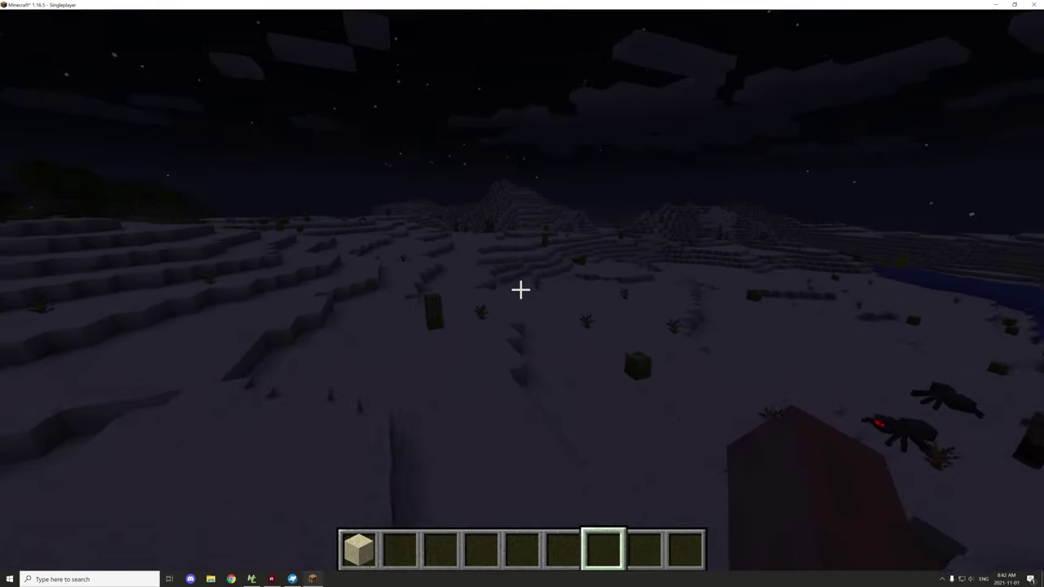
pyautogui.press('w')
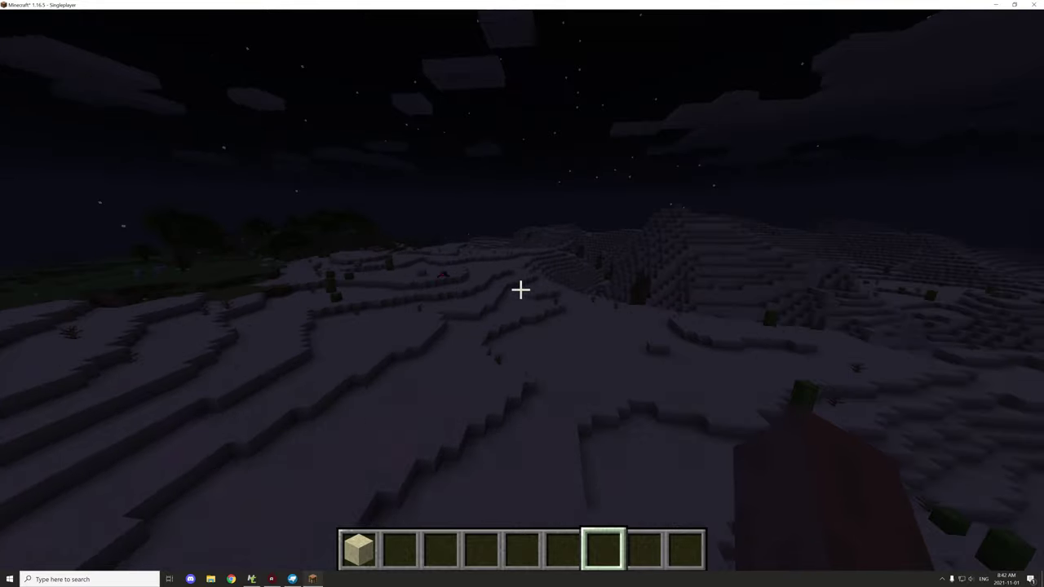
pyautogui.press('w')
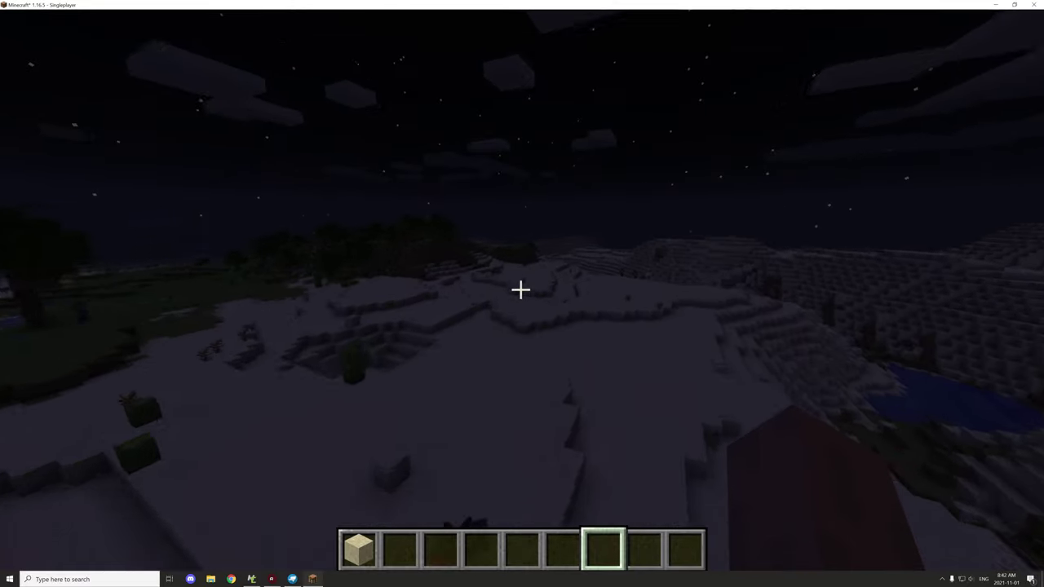
pyautogui.press('w')
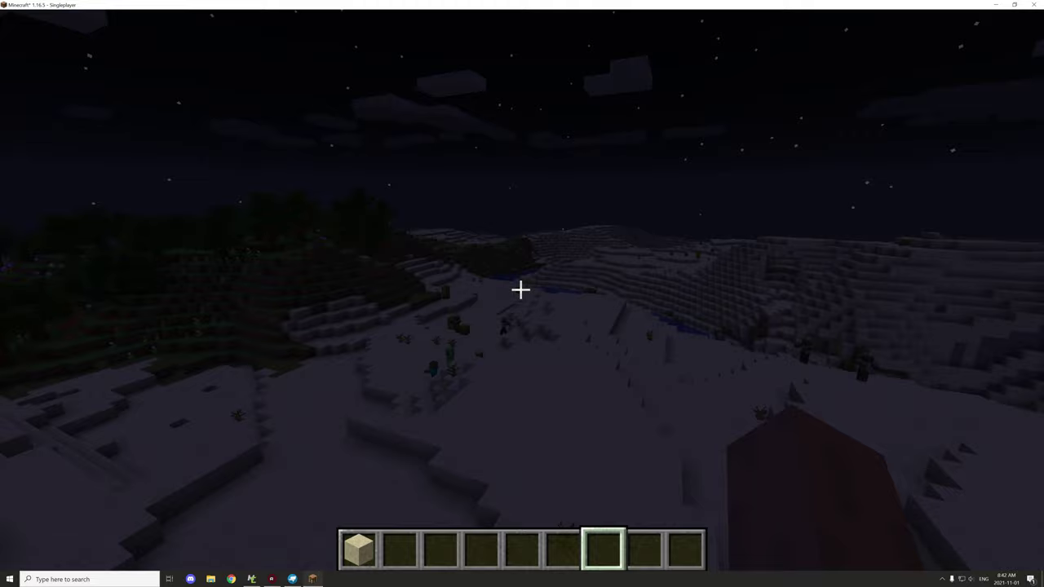
pyautogui.press('w')
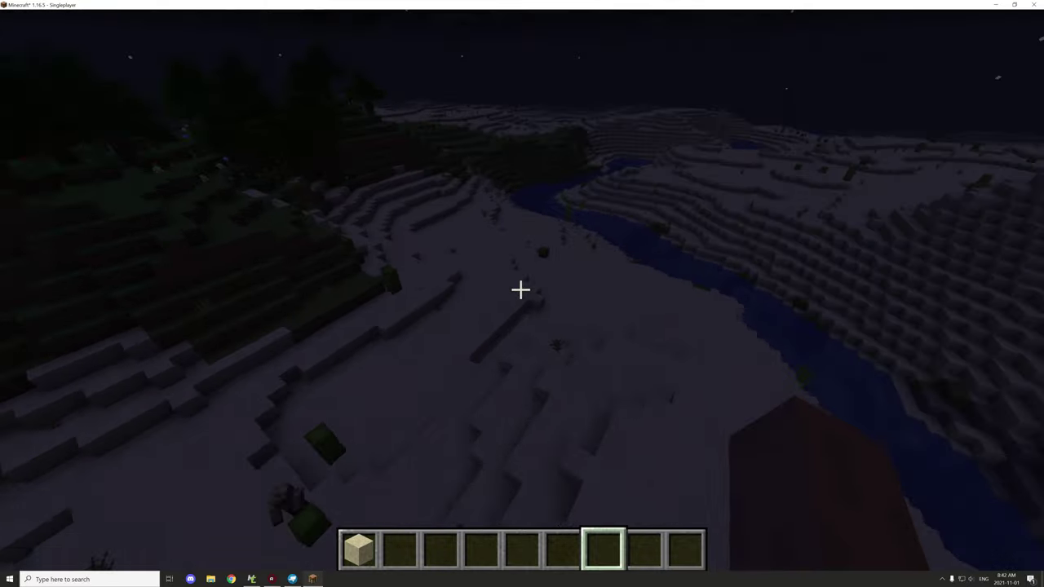
pyautogui.press('w')
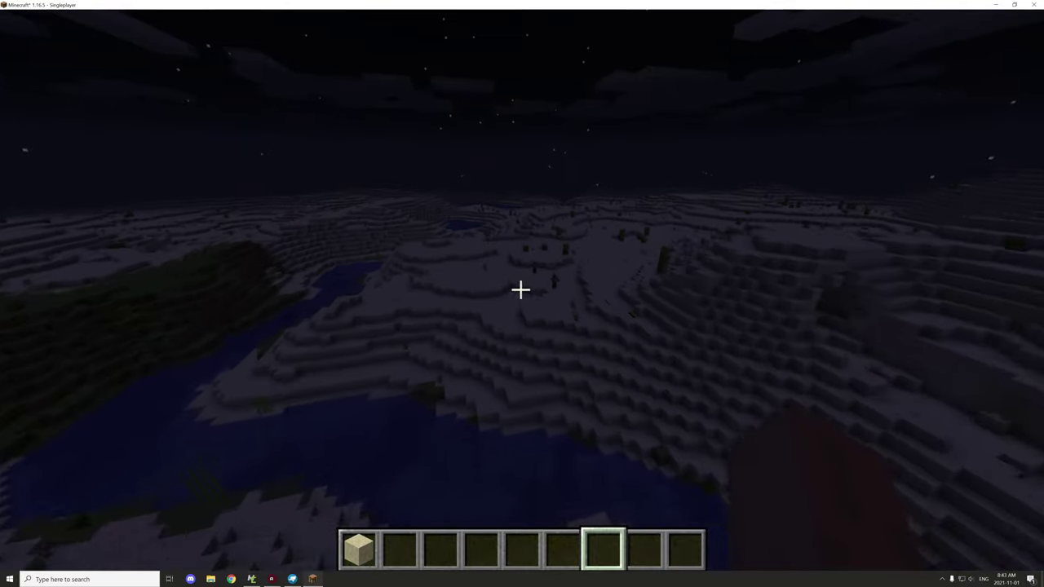